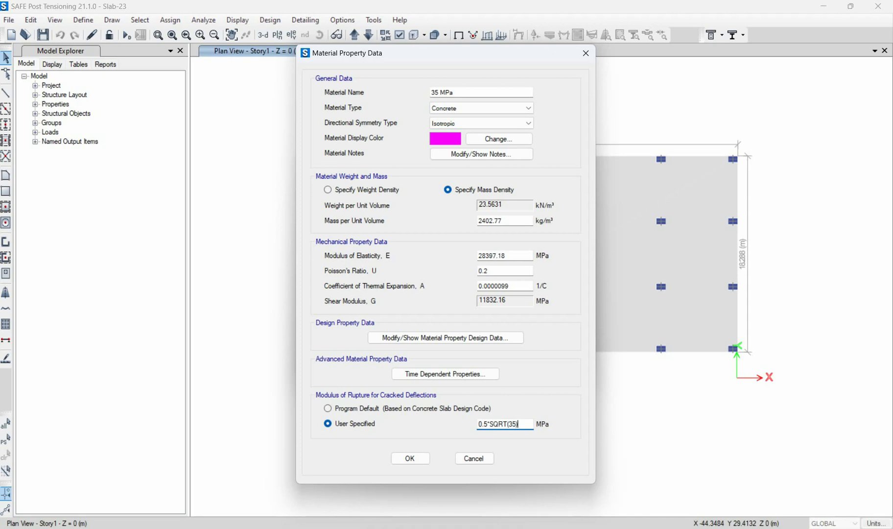
Step: Commit 0.5*SQRT(35) MPa as the 35 MPa concrete's user-specified modulus of rupture and accept the material definitions
{"action": "left_click", "coordinate": [513, 283]}
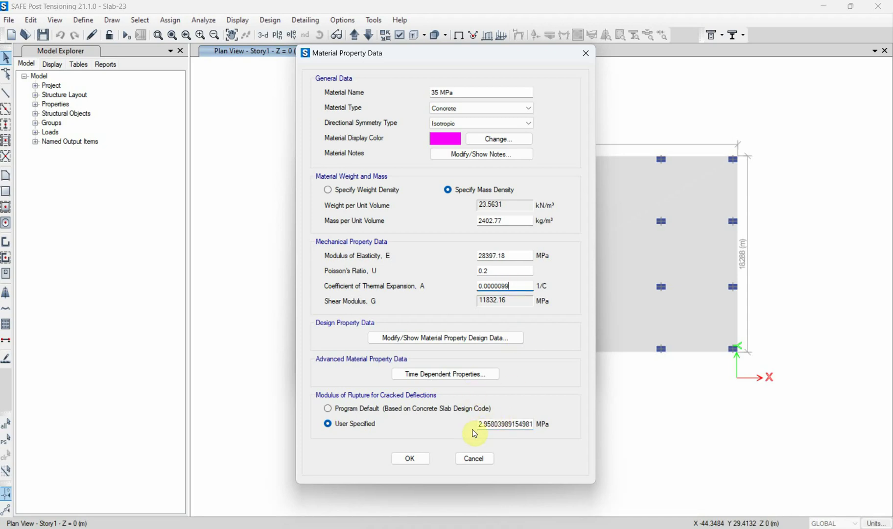
{"action": "left_click", "coordinate": [408, 458]}
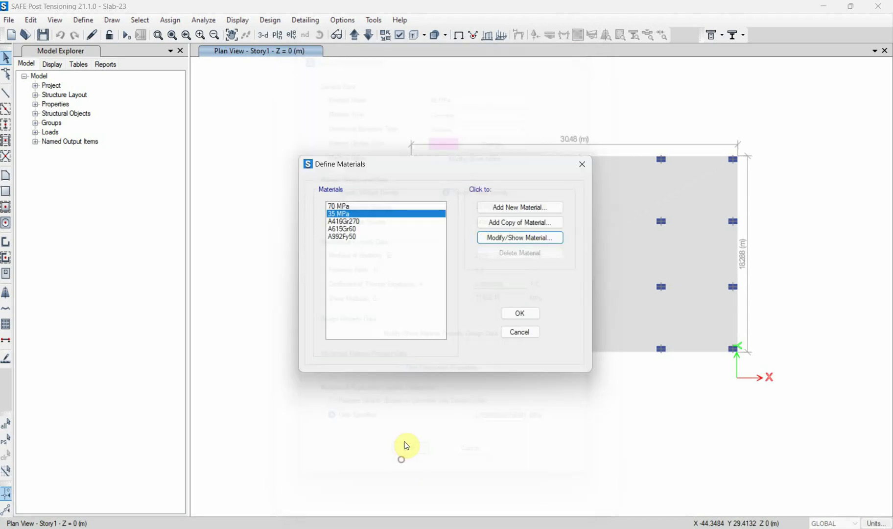
{"action": "left_click", "coordinate": [509, 314]}
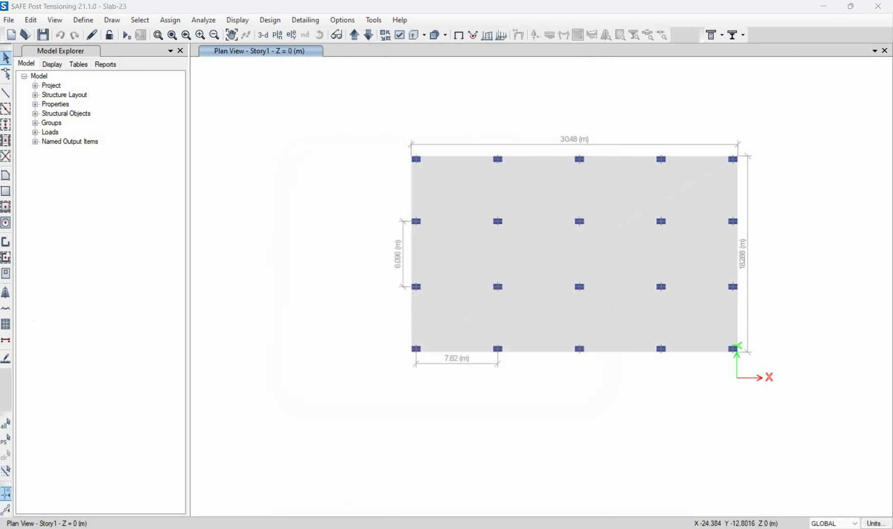
Step: Switch to the Slab Serviceability PDF in Foxit and examine the load combinations for slab deflections under Cracked-section analysis
{"action": "key", "text": "alt+Tab"}
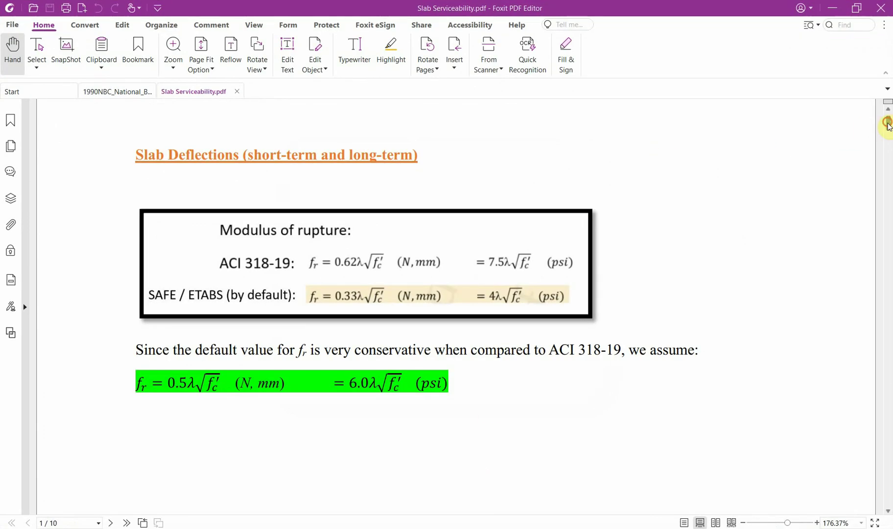
{"action": "left_click_drag", "start_coordinate": [888, 125], "coordinate": [876, 299]}
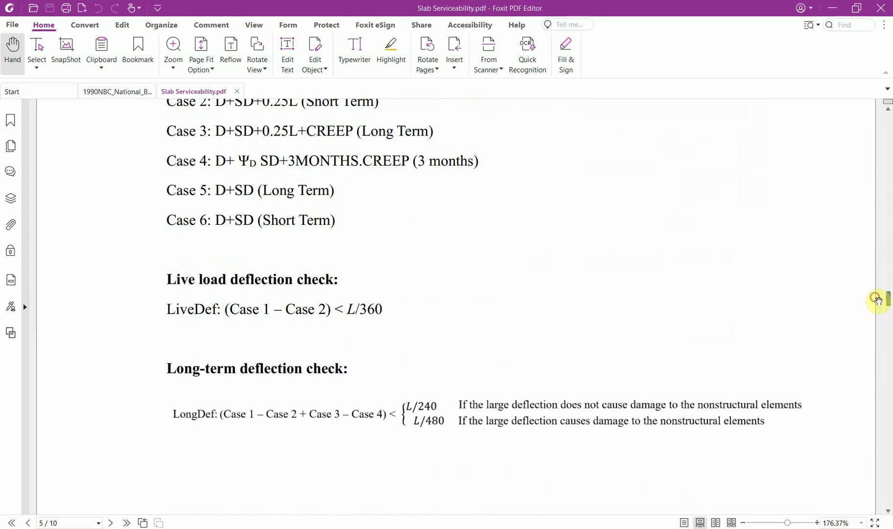
{"action": "scroll", "coordinate": [542, 244], "scroll_direction": "up", "scroll_amount": 6}
{"action": "scroll", "coordinate": [547, 251], "scroll_direction": "down", "scroll_amount": 2}
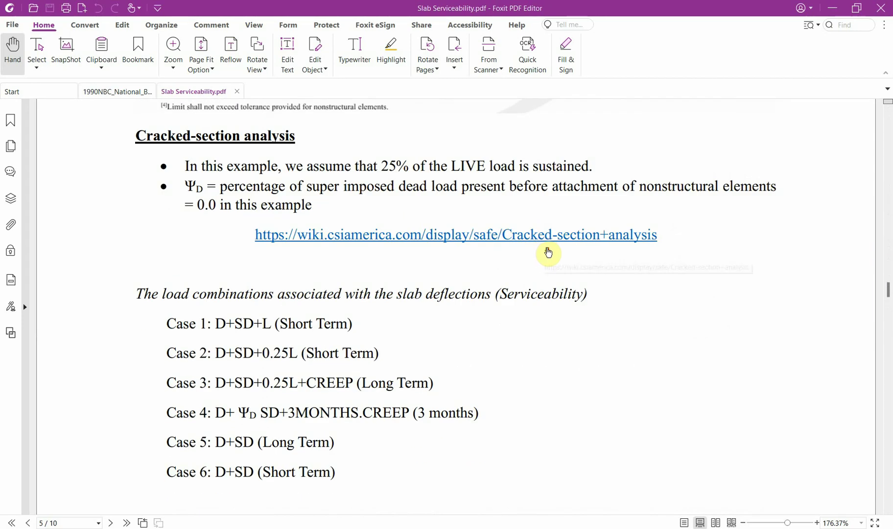
{"action": "scroll", "coordinate": [548, 251], "scroll_direction": "down", "scroll_amount": 1}
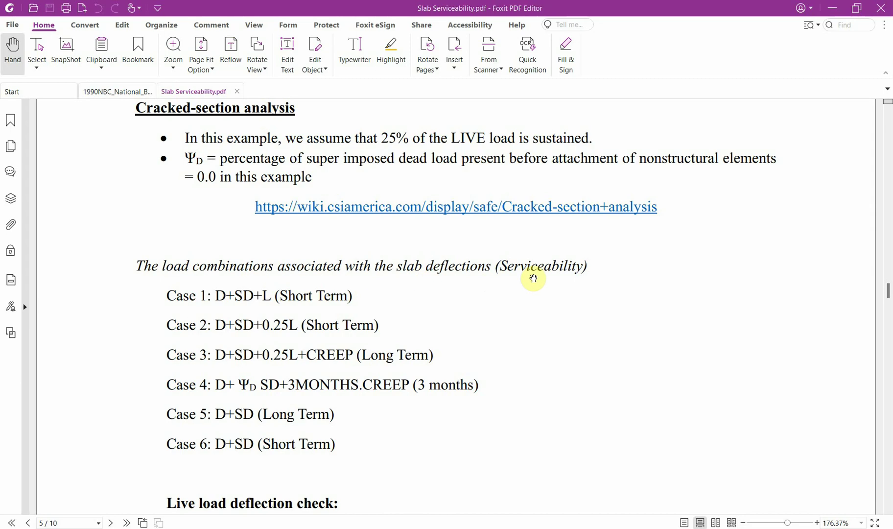
Step: Open the linked CSI wiki page on cracked-section analysis, examine its descriptions of Cases 1 to 4, and return to the PDF
{"action": "left_click", "coordinate": [508, 209]}
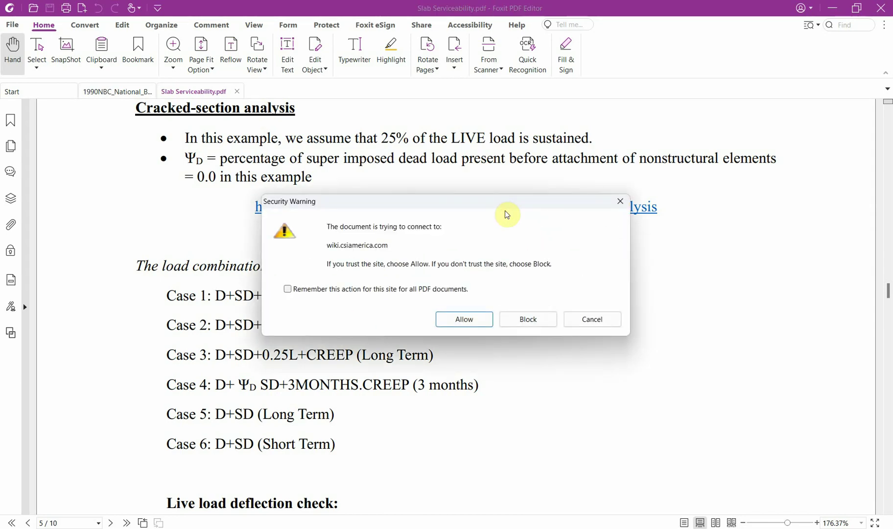
{"action": "left_click", "coordinate": [466, 317]}
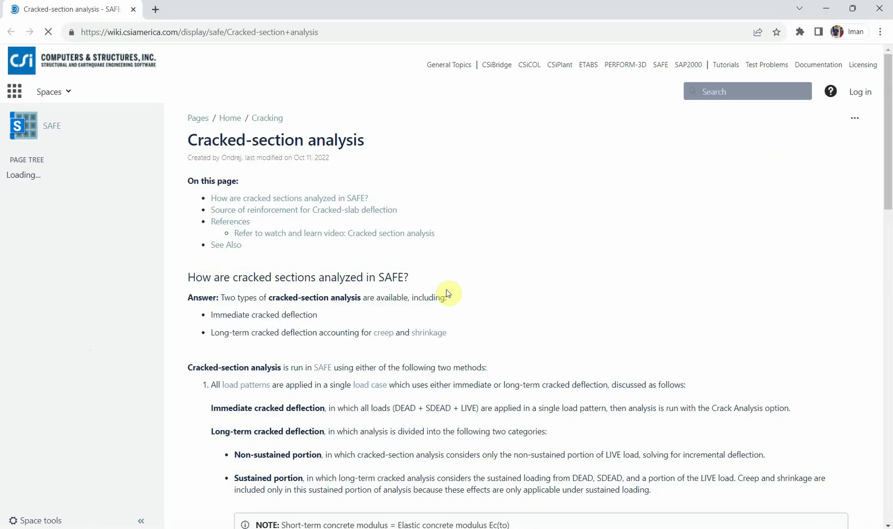
{"action": "scroll", "coordinate": [448, 294], "scroll_direction": "down", "scroll_amount": 12}
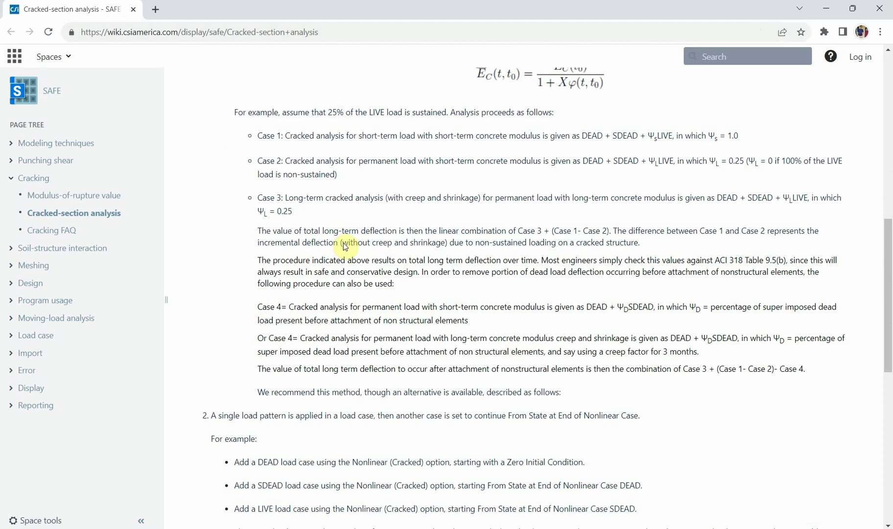
{"action": "left_click_drag", "start_coordinate": [257, 136], "coordinate": [299, 136]}
{"action": "left_click_drag", "start_coordinate": [258, 161], "coordinate": [299, 165]}
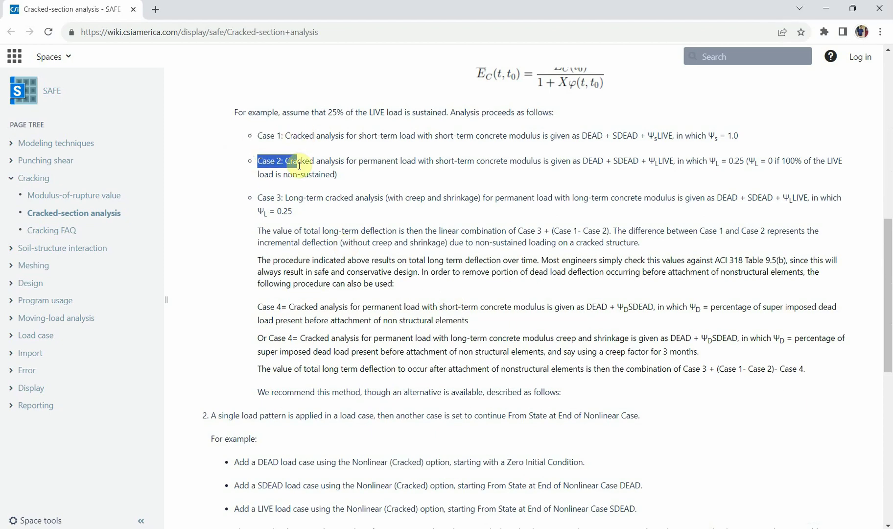
{"action": "left_click_drag", "start_coordinate": [267, 198], "coordinate": [289, 198]}
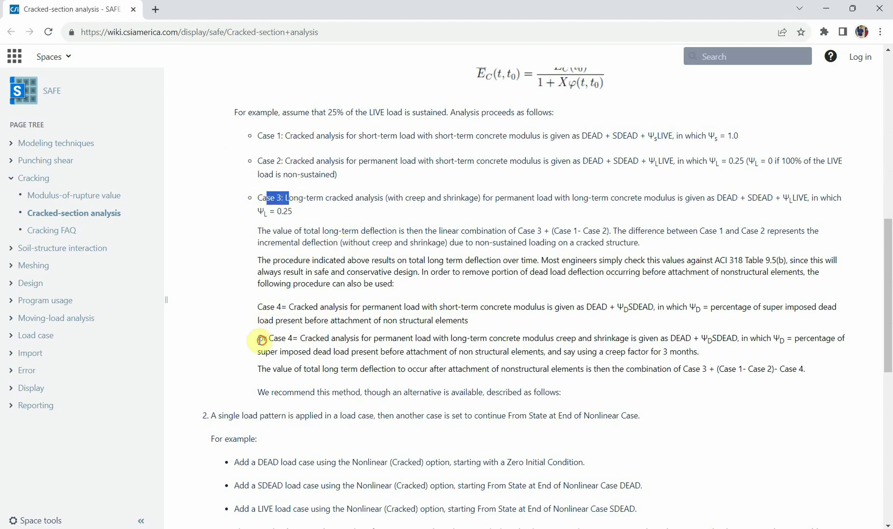
{"action": "left_click_drag", "start_coordinate": [262, 339], "coordinate": [319, 338]}
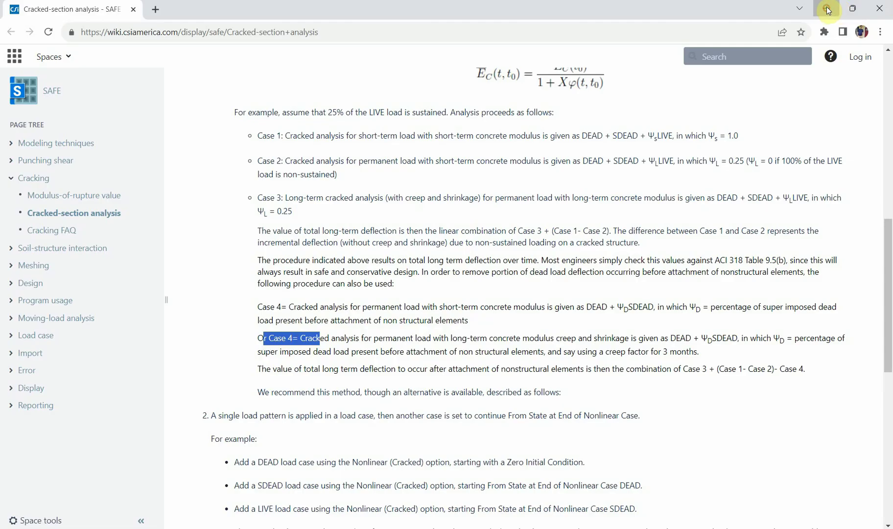
{"action": "left_click", "coordinate": [827, 10]}
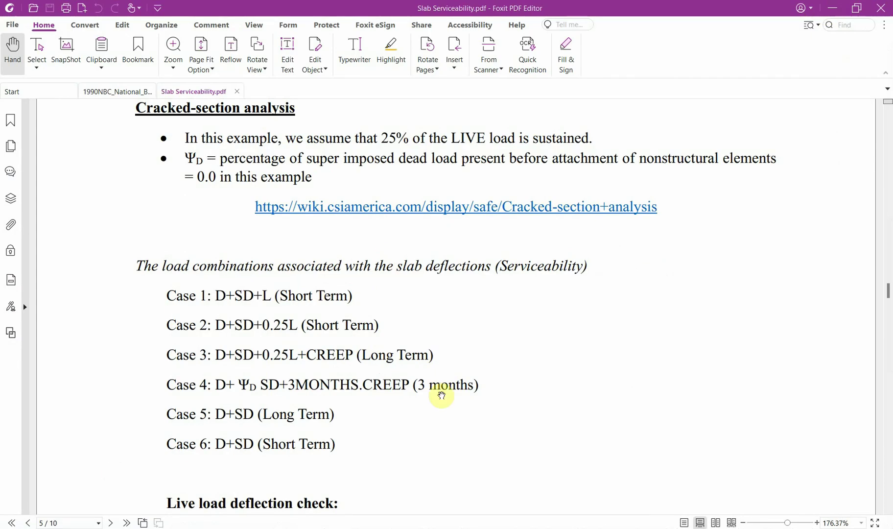
Step: Switch back to SAFE and review the defined load patterns without changing them
{"action": "left_click", "coordinate": [490, 528]}
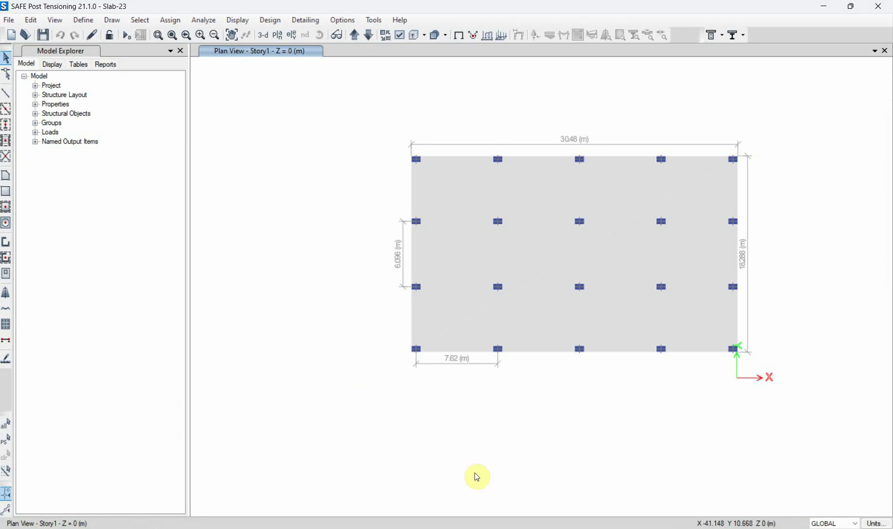
{"action": "left_click", "coordinate": [83, 19]}
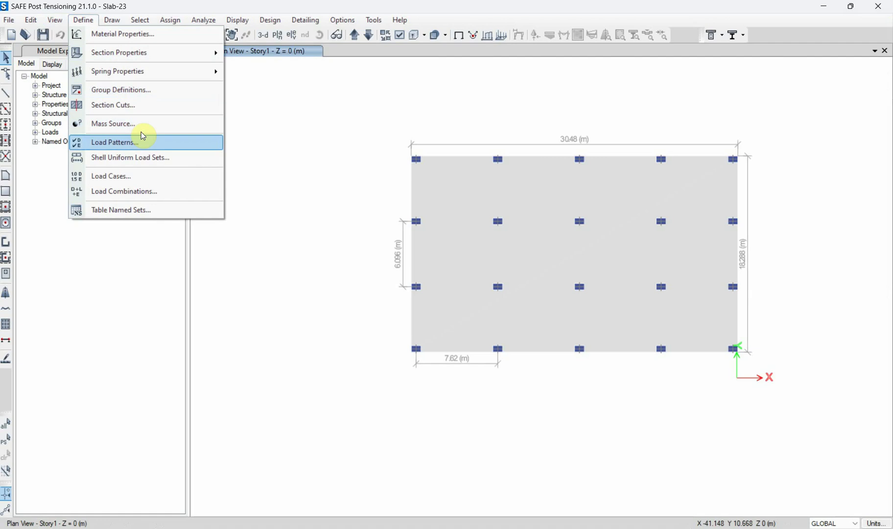
{"action": "left_click", "coordinate": [142, 137]}
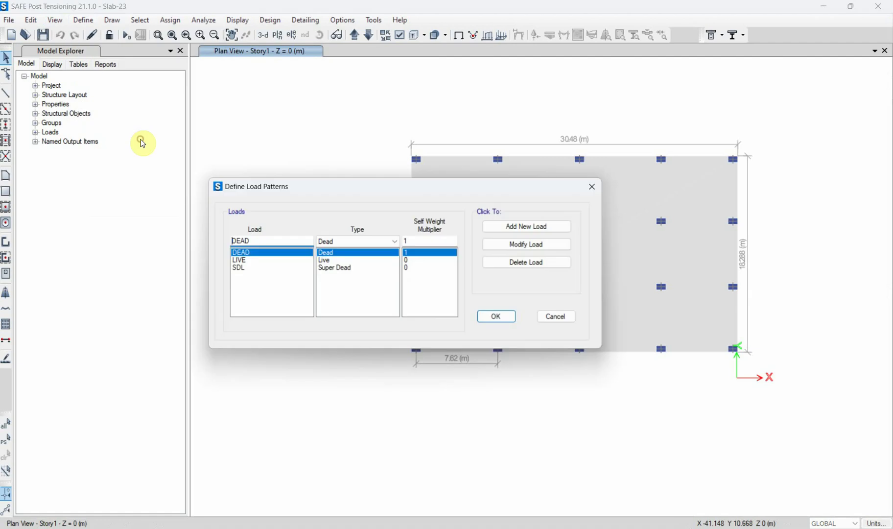
{"action": "left_click", "coordinate": [333, 268]}
{"action": "left_click", "coordinate": [558, 317]}
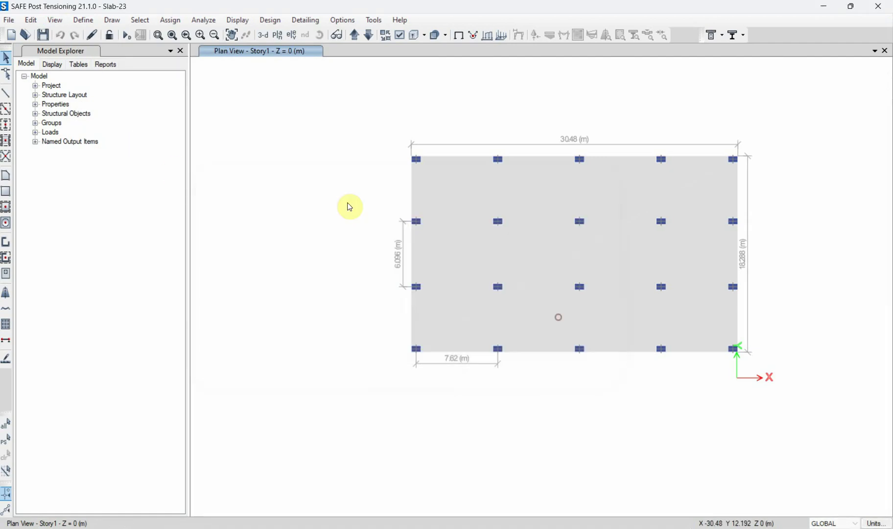
Step: Open the load case definitions and inspect the SDL case's settings and applied load without changing them
{"action": "left_click", "coordinate": [87, 23]}
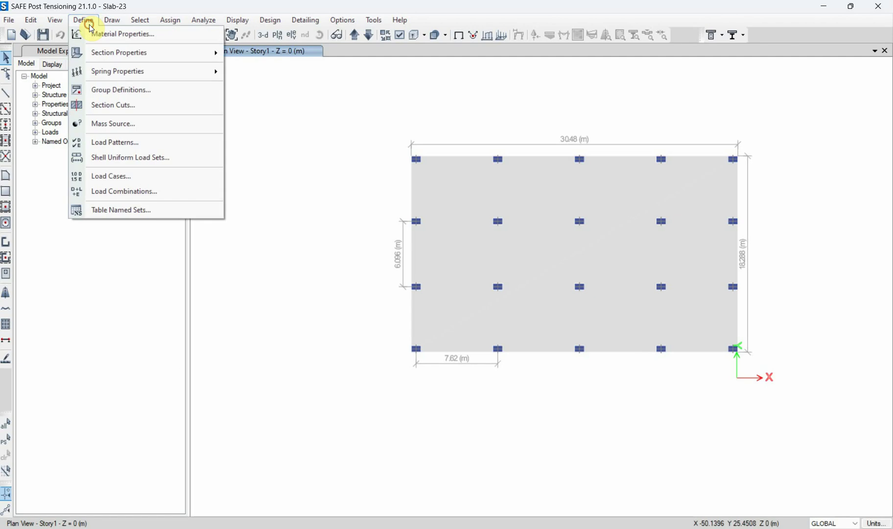
{"action": "left_click", "coordinate": [144, 175]}
{"action": "left_click", "coordinate": [303, 238]}
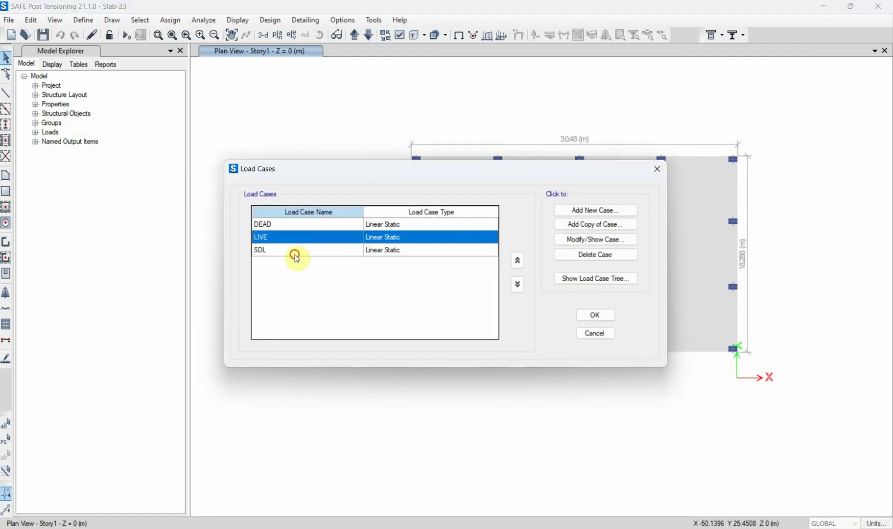
{"action": "left_click", "coordinate": [296, 251]}
{"action": "left_click", "coordinate": [573, 239]}
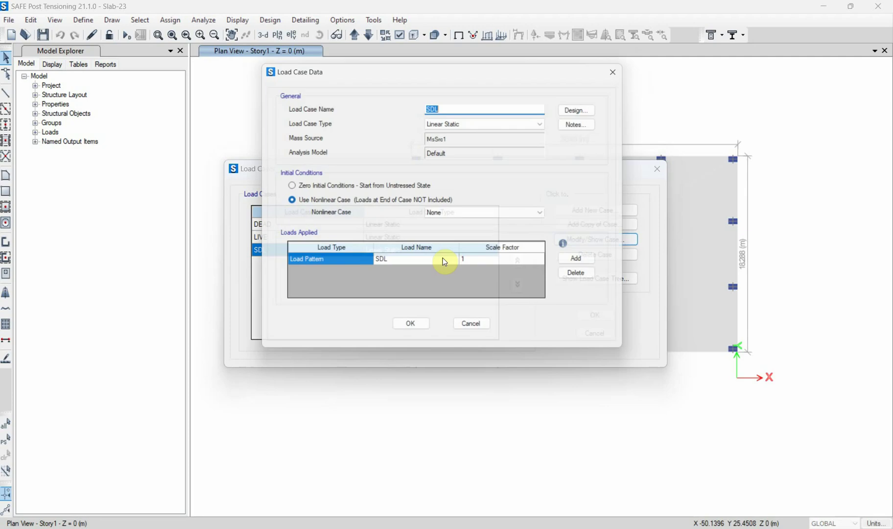
{"action": "left_click", "coordinate": [404, 264]}
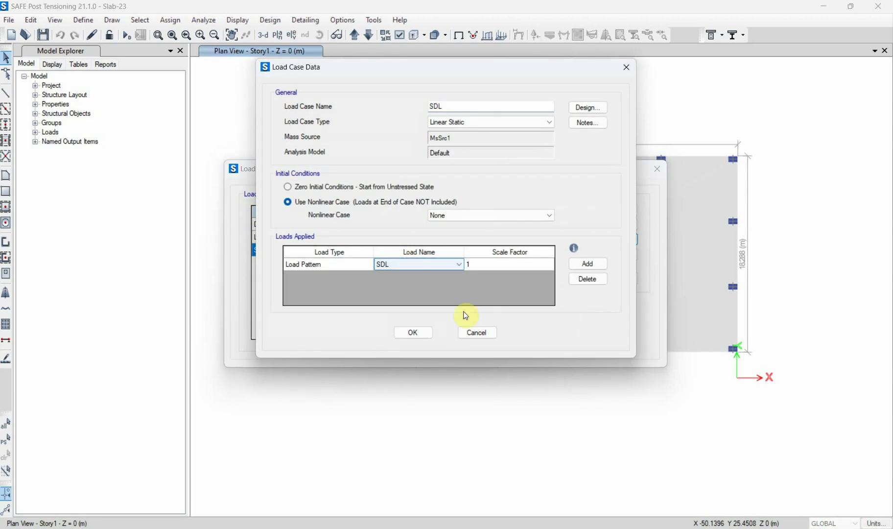
{"action": "left_click", "coordinate": [476, 332]}
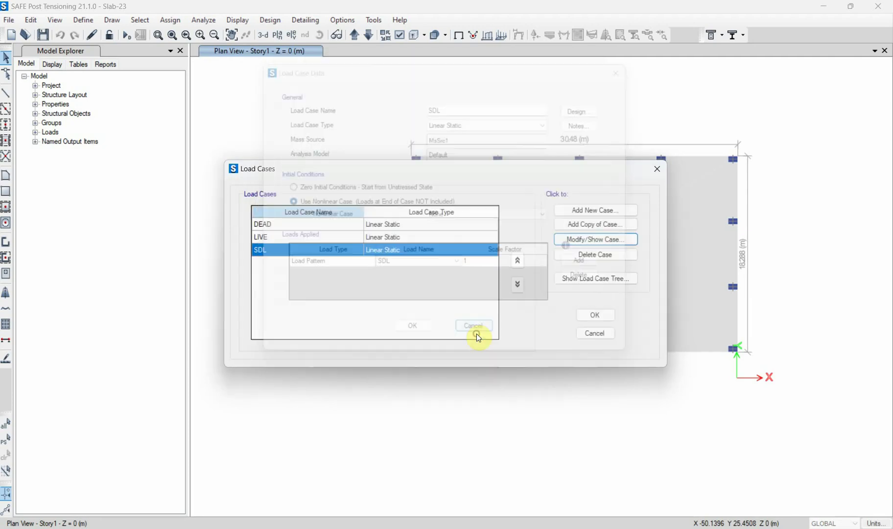
Step: Add a load case named "CASE 1: D+SD+L" and set its type to Nonlinear Static
{"action": "left_click", "coordinate": [575, 209]}
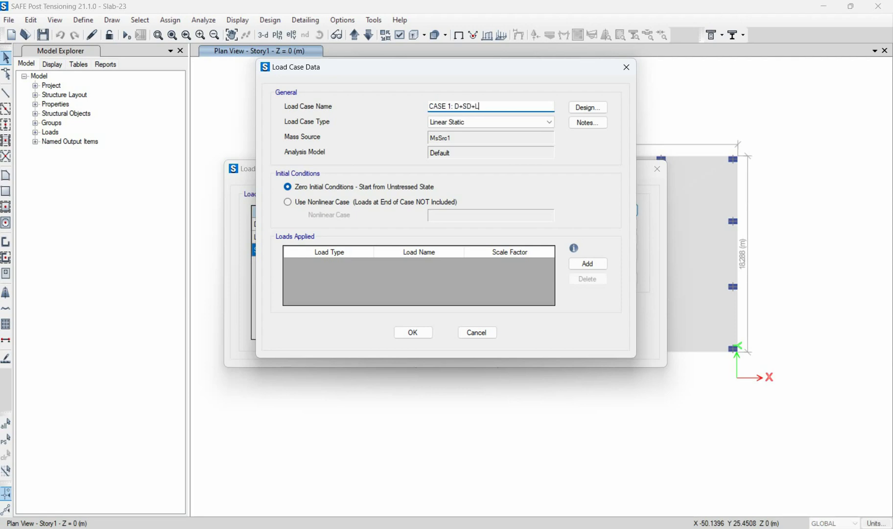
{"action": "left_click", "coordinate": [491, 123]}
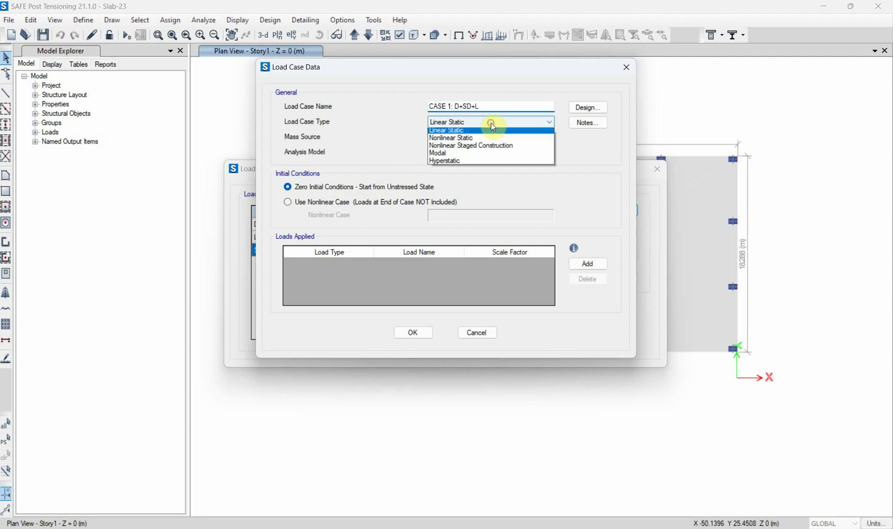
{"action": "left_click", "coordinate": [487, 139]}
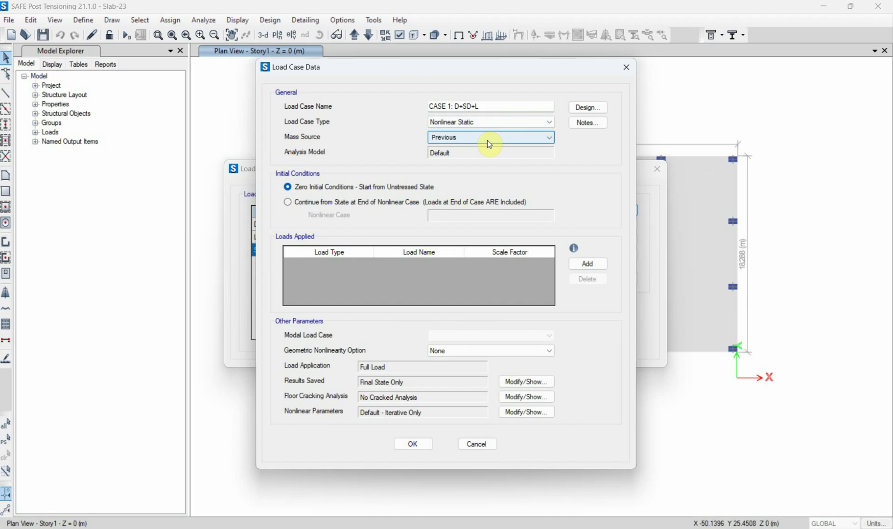
Step: Apply the DEAD, SDL and LIVE load patterns to CASE 1, each with a scale factor of 1
{"action": "left_click", "coordinate": [587, 264]}
{"action": "left_click", "coordinate": [587, 265]}
{"action": "left_click", "coordinate": [586, 265]}
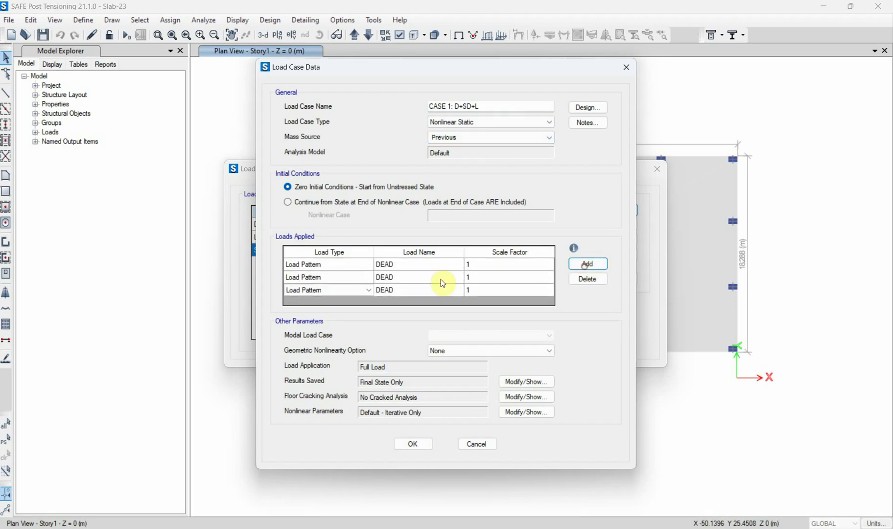
{"action": "left_click", "coordinate": [425, 276]}
{"action": "left_click", "coordinate": [413, 303]}
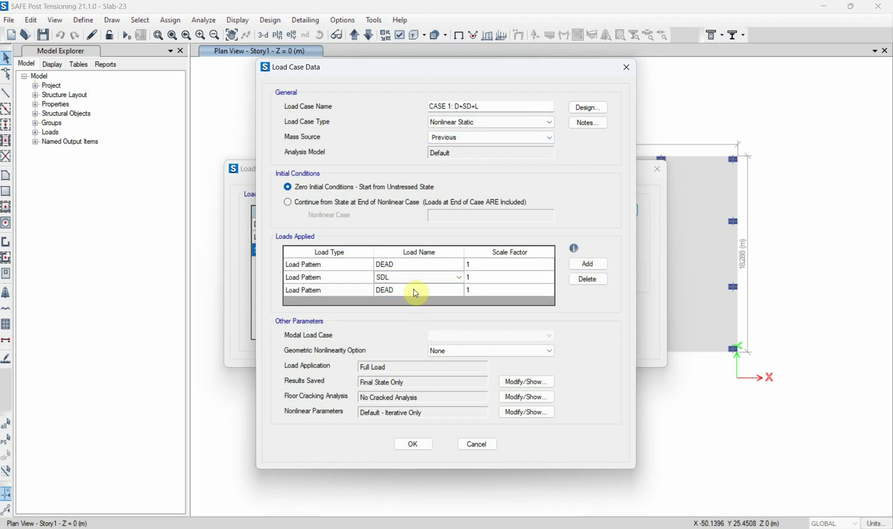
{"action": "left_click", "coordinate": [414, 290]}
{"action": "left_click", "coordinate": [413, 308]}
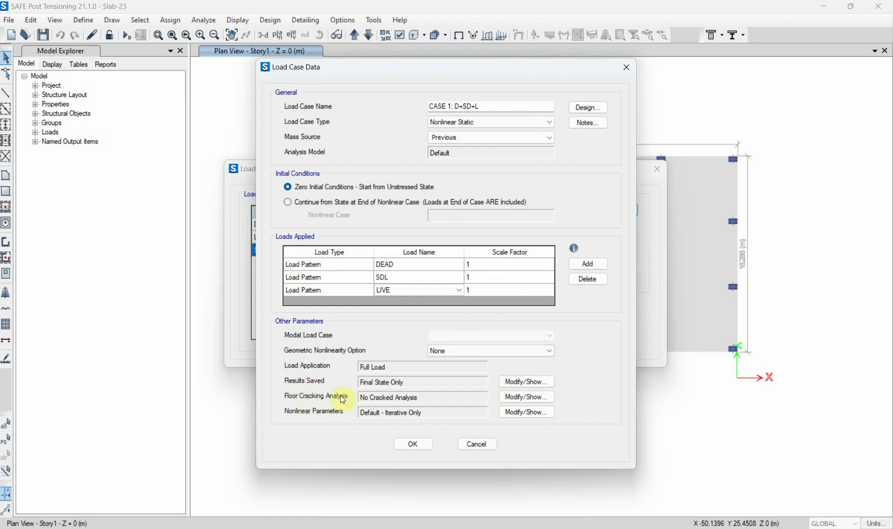
Step: Set CASE 1's floor cracking analysis to Cracked (Short Term) and accept the load case
{"action": "left_click", "coordinate": [526, 397]}
{"action": "left_click", "coordinate": [341, 122]}
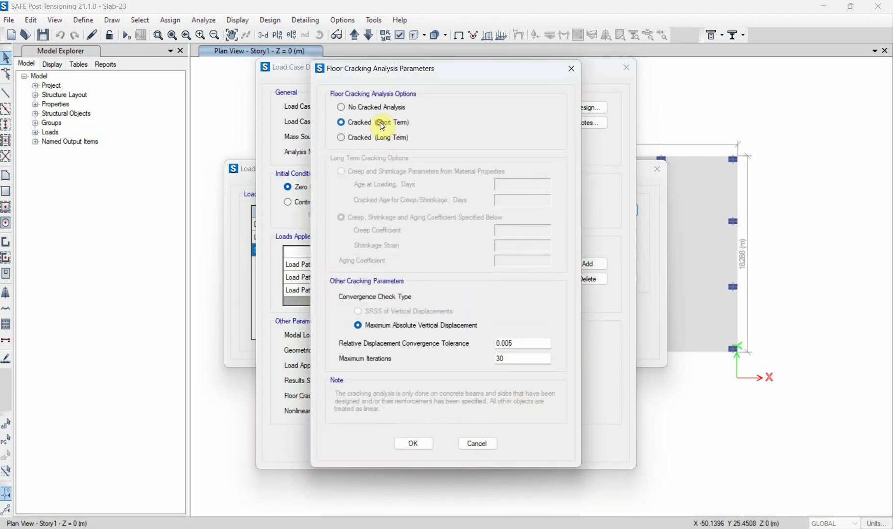
{"action": "left_click", "coordinate": [417, 442]}
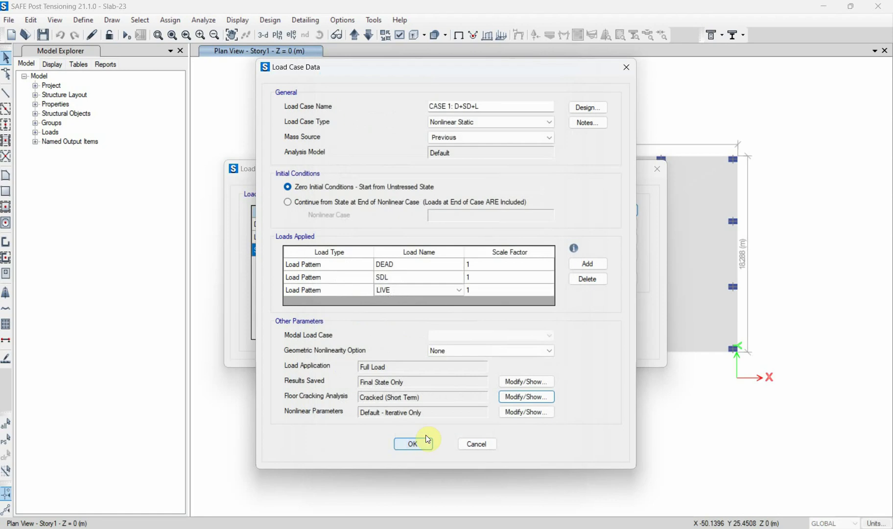
{"action": "left_click", "coordinate": [416, 438]}
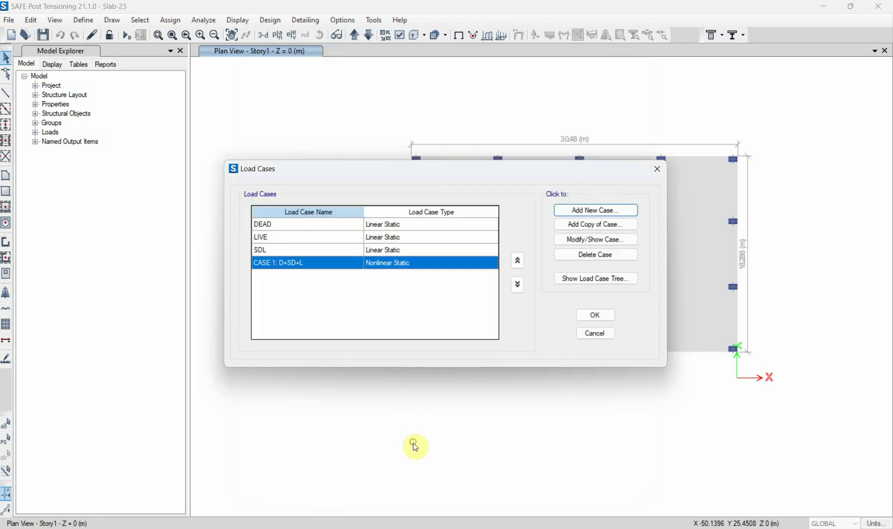
Step: Add a load case named "CASE 2: D+SD+0.25L" and set its type to Nonlinear Static
{"action": "left_click", "coordinate": [570, 213]}
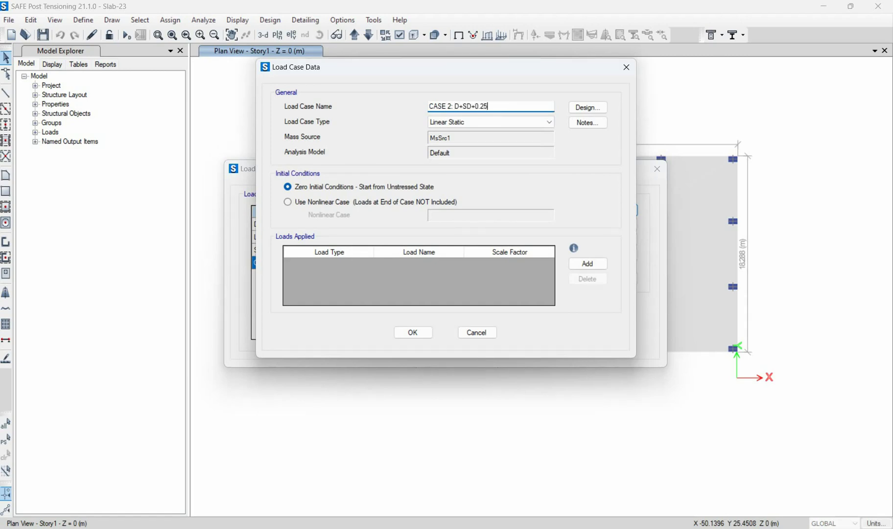
{"action": "left_click", "coordinate": [522, 122]}
{"action": "left_click", "coordinate": [504, 138]}
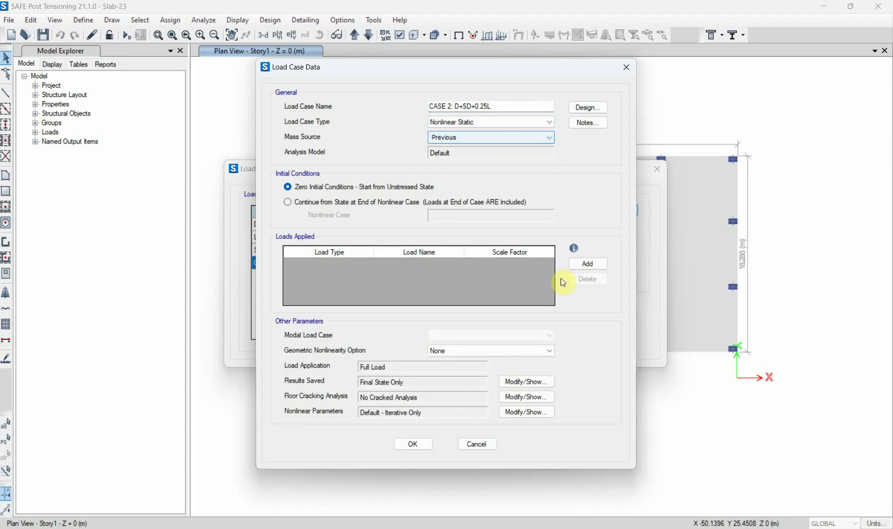
Step: Apply the DEAD and SDL load patterns to CASE 2 with scale factor 1 and LIVE with scale factor 0.25
{"action": "left_click", "coordinate": [576, 268]}
{"action": "left_click", "coordinate": [576, 267]}
{"action": "left_click", "coordinate": [576, 267]}
{"action": "left_click", "coordinate": [406, 277]}
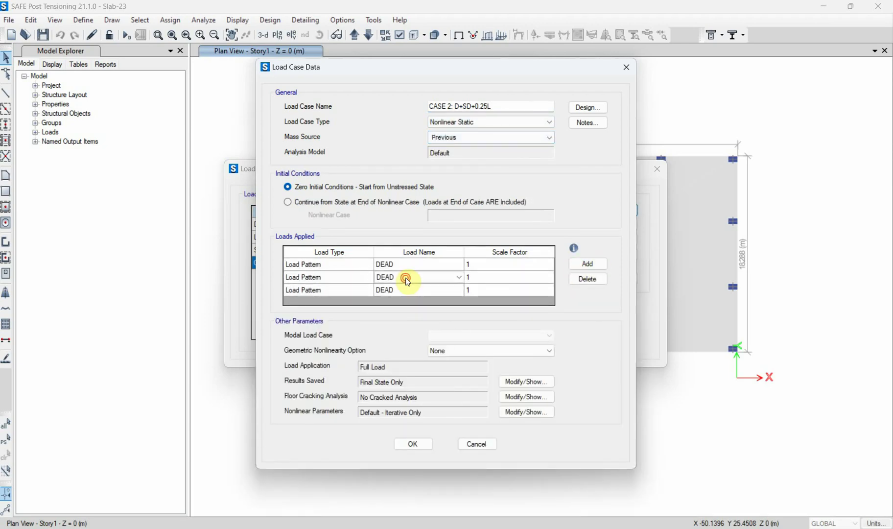
{"action": "left_click", "coordinate": [406, 278]}
{"action": "left_click", "coordinate": [405, 303]}
{"action": "left_click", "coordinate": [412, 288]}
{"action": "left_click", "coordinate": [413, 288]}
{"action": "left_click", "coordinate": [405, 308]}
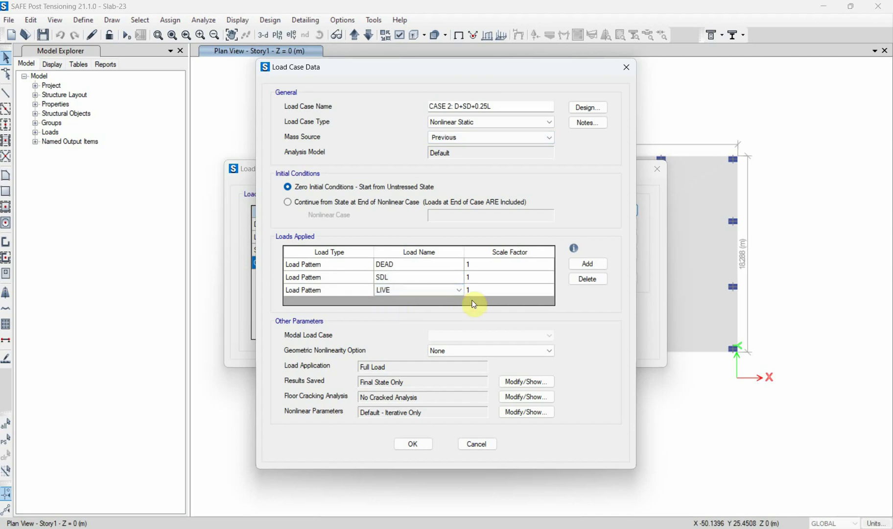
{"action": "left_click", "coordinate": [487, 290]}
{"action": "type", "text": "0.25"}
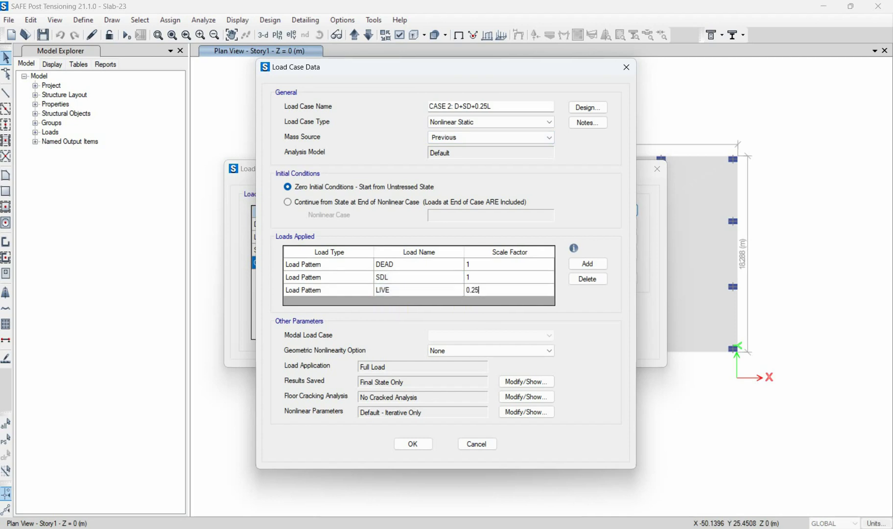
Step: Set CASE 2's floor cracking analysis to Cracked (Short Term) and accept the load case
{"action": "left_click", "coordinate": [543, 396]}
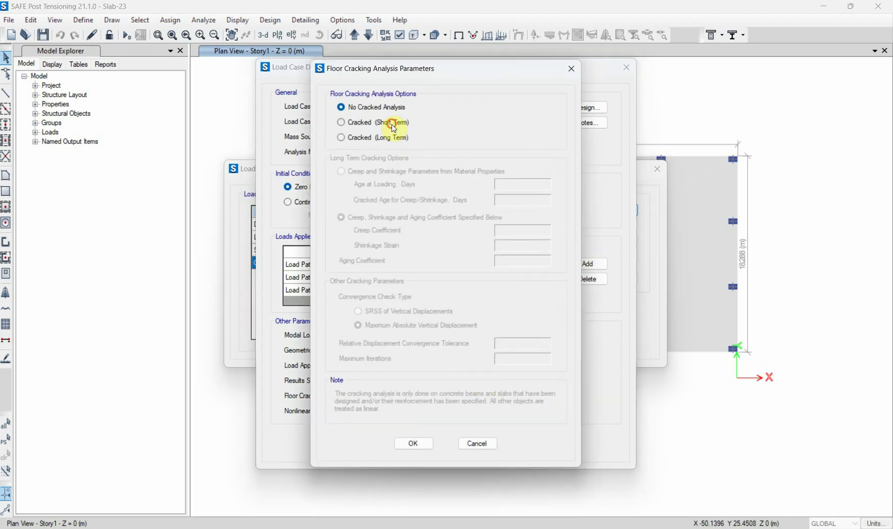
{"action": "left_click", "coordinate": [393, 124]}
{"action": "left_click", "coordinate": [414, 444]}
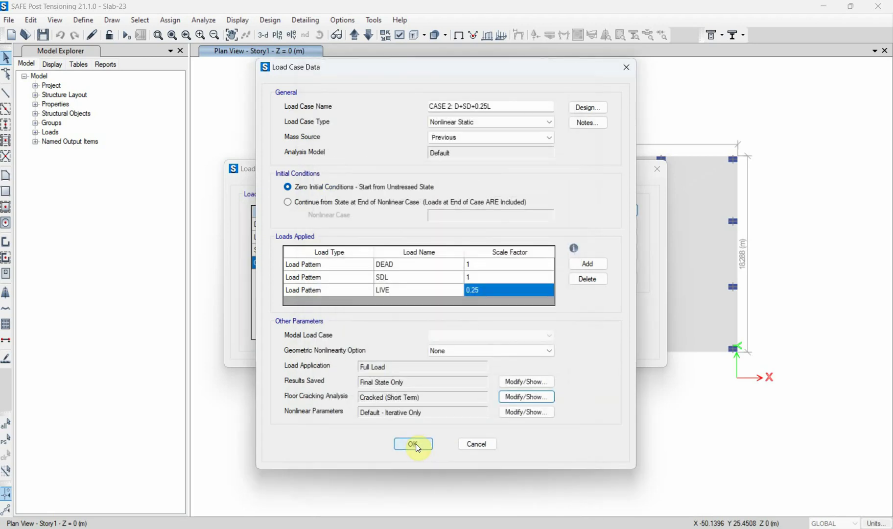
{"action": "left_click", "coordinate": [419, 445]}
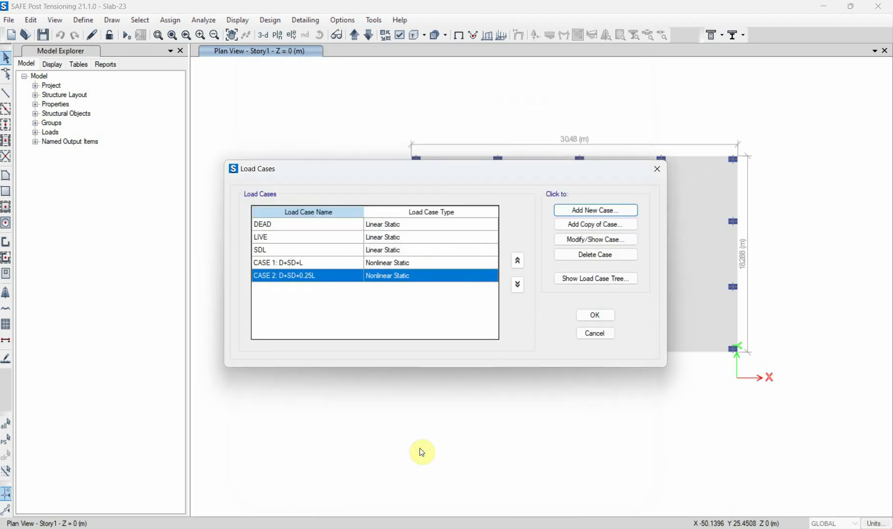
Step: Add a load case named "CASE 3: D+SD+0.25L+CREEP" and set its type to Nonlinear Static
{"action": "left_click", "coordinate": [597, 210]}
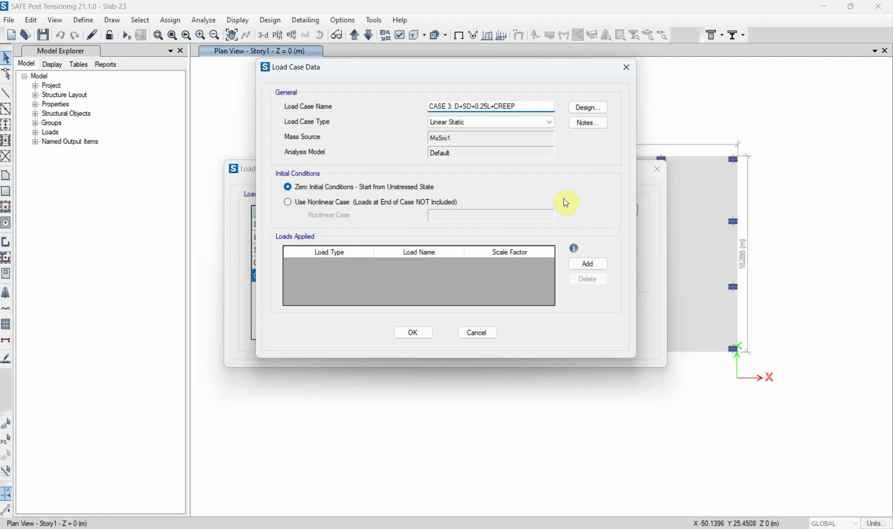
{"action": "left_click", "coordinate": [511, 122]}
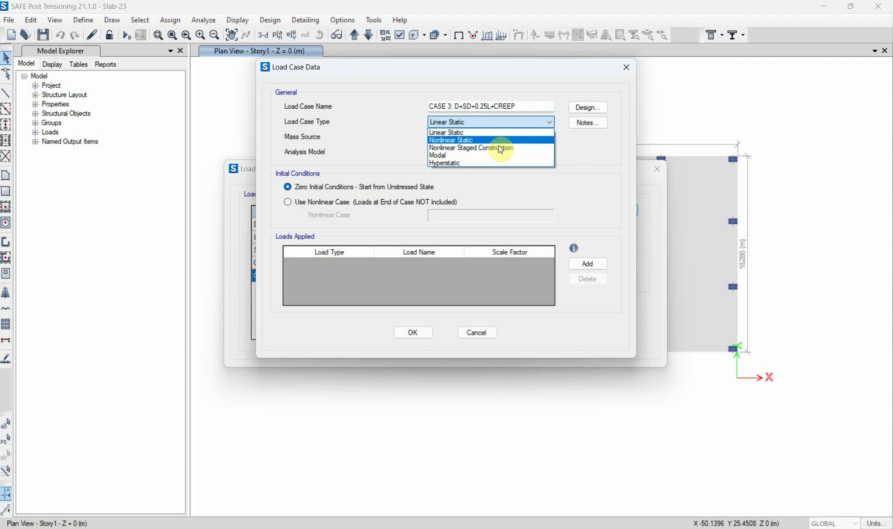
{"action": "left_click", "coordinate": [498, 139]}
Step: Apply the DEAD and SDL load patterns to CASE 3 with scale factor 1 and LIVE with scale factor 0.25
{"action": "left_click", "coordinate": [581, 262]}
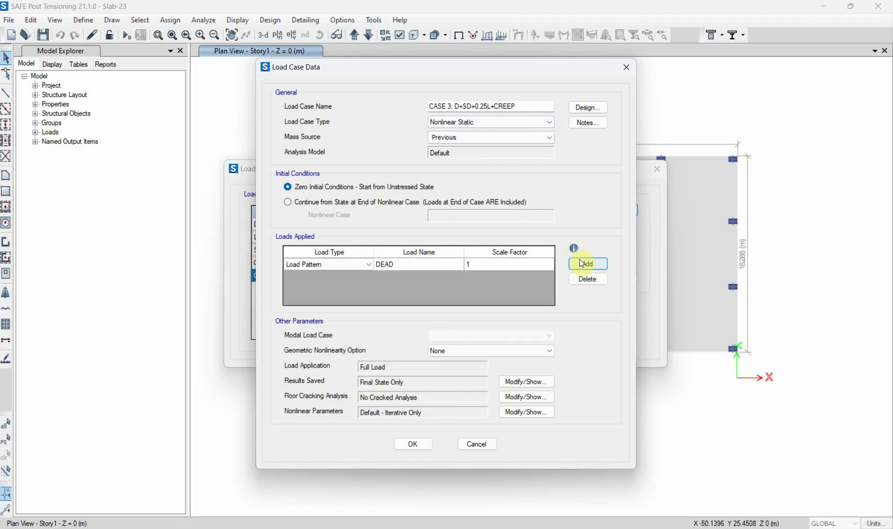
{"action": "left_click", "coordinate": [581, 263]}
{"action": "left_click", "coordinate": [581, 263]}
{"action": "left_click", "coordinate": [434, 275]}
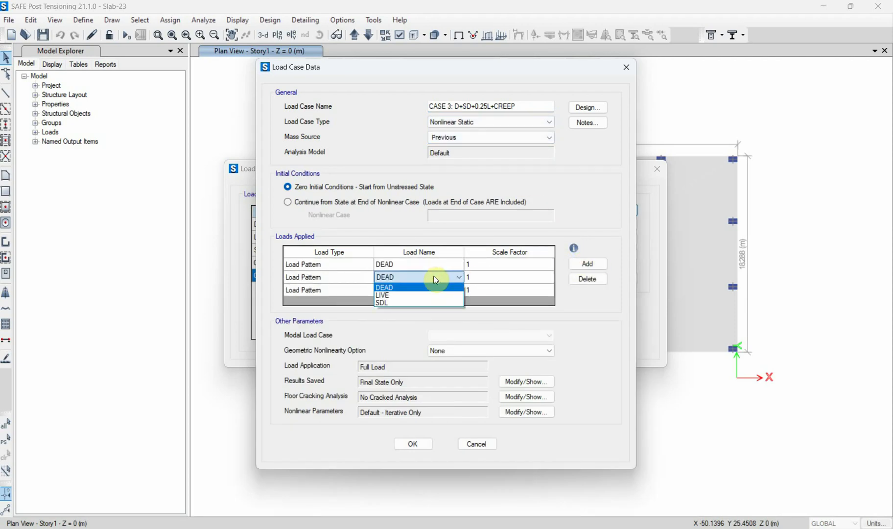
{"action": "left_click", "coordinate": [425, 299]}
{"action": "left_click", "coordinate": [423, 289]}
{"action": "left_click", "coordinate": [421, 291]}
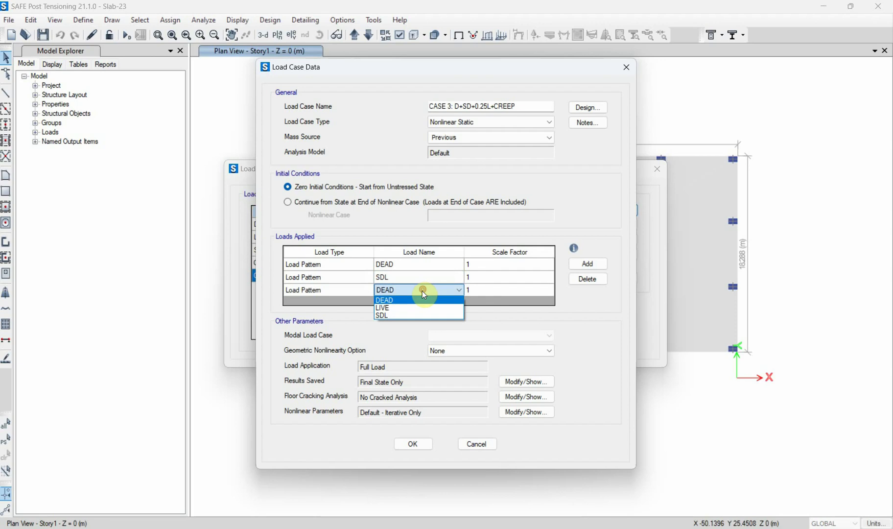
{"action": "left_click", "coordinate": [414, 307]}
{"action": "left_click", "coordinate": [489, 293]}
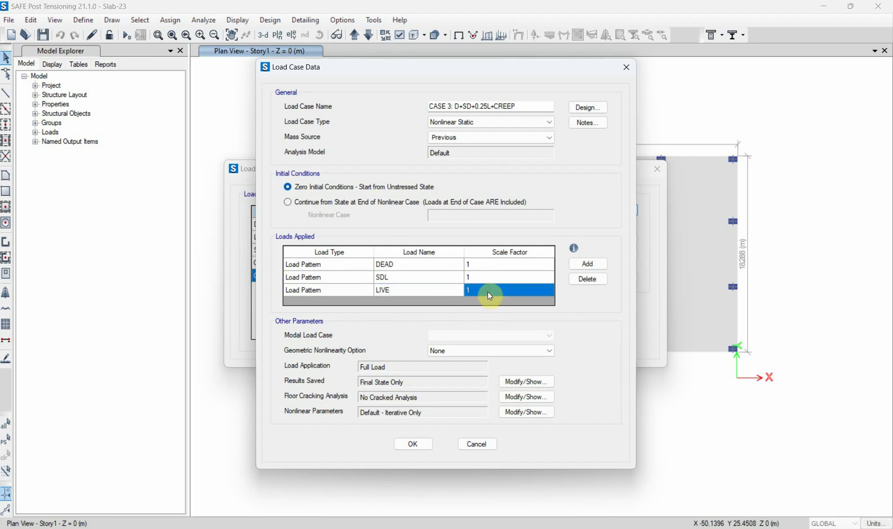
{"action": "type", "text": "0.25"}
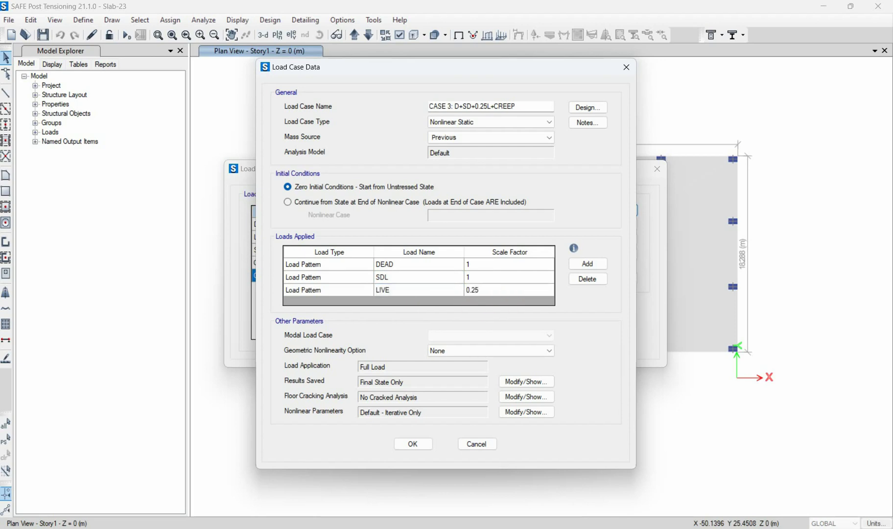
Step: Set CASE 3's floor cracking analysis to Cracked (Long Term)
{"action": "left_click", "coordinate": [518, 396]}
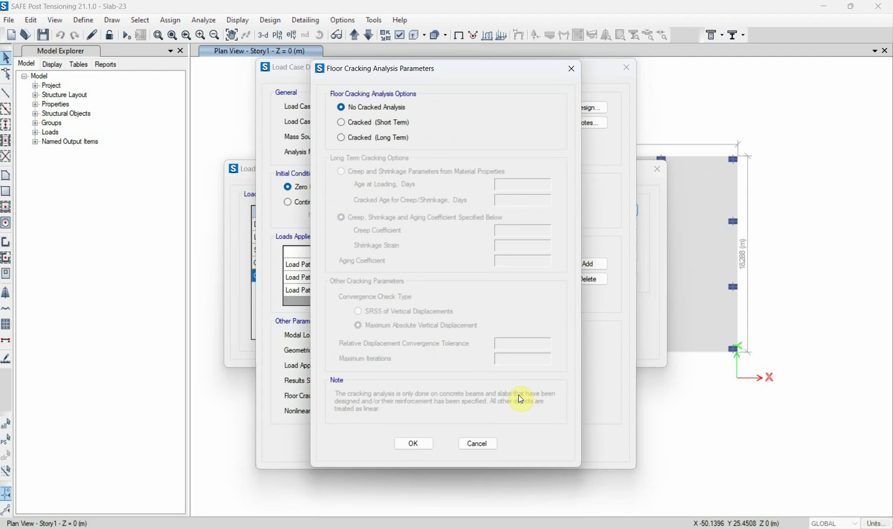
{"action": "left_click", "coordinate": [390, 141]}
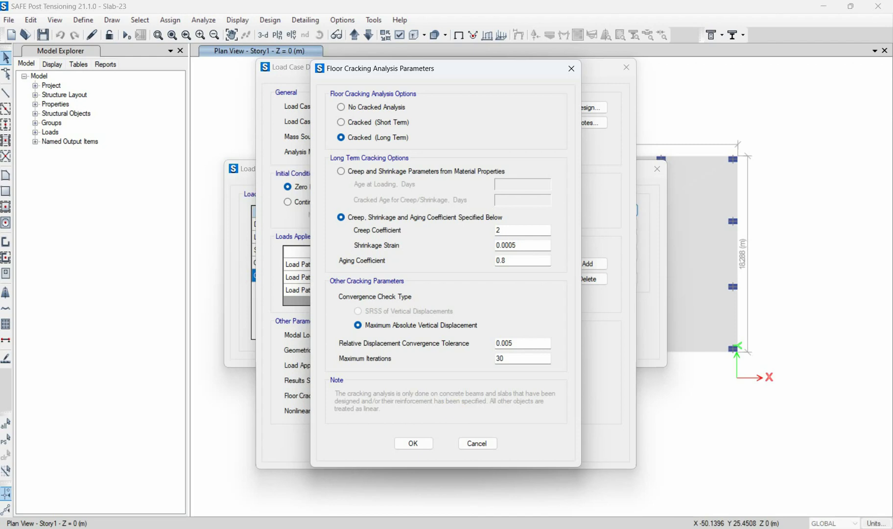
Step: Switch to Slab Serviceability.pdf in Foxit PDF Editor and examine the ACI 209 creep coefficient and shrinkage strain equations and calculations
{"action": "key", "text": "alt+Tab"}
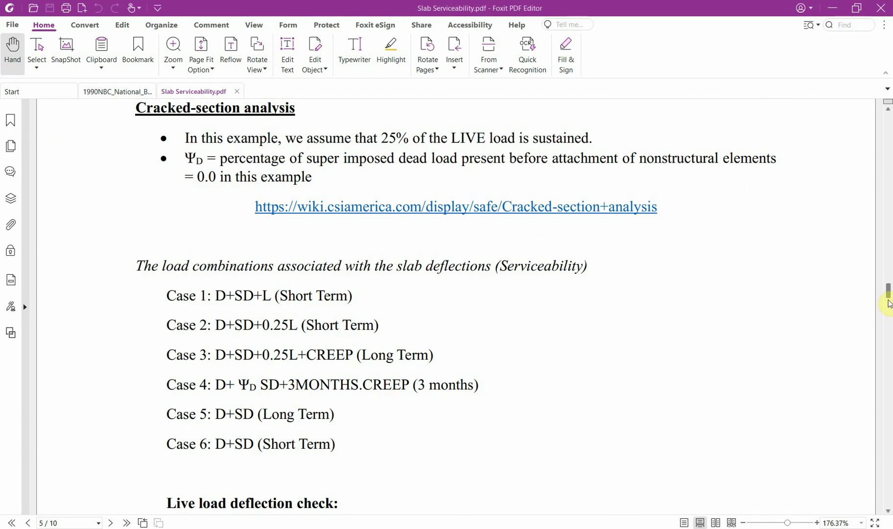
{"action": "left_click_drag", "start_coordinate": [888, 296], "coordinate": [888, 169]}
{"action": "scroll", "coordinate": [572, 268], "scroll_direction": "down", "scroll_amount": 2}
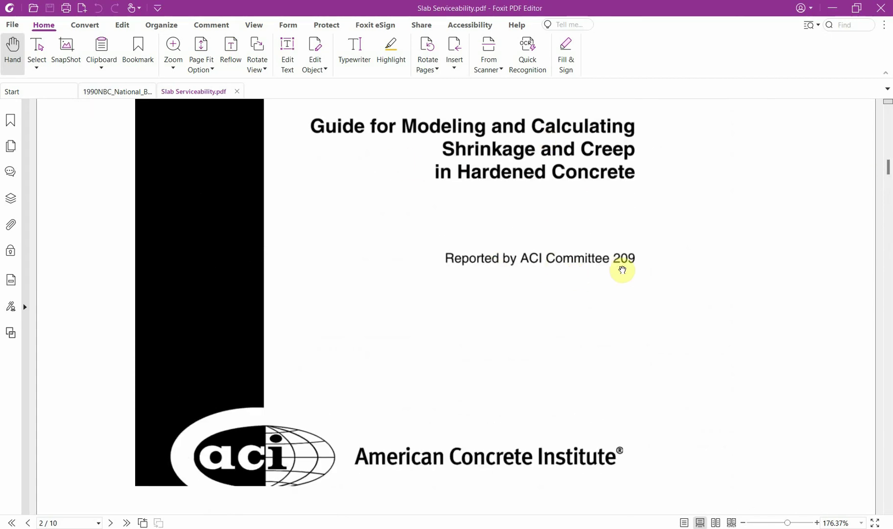
{"action": "scroll", "coordinate": [649, 268], "scroll_direction": "down", "scroll_amount": 15}
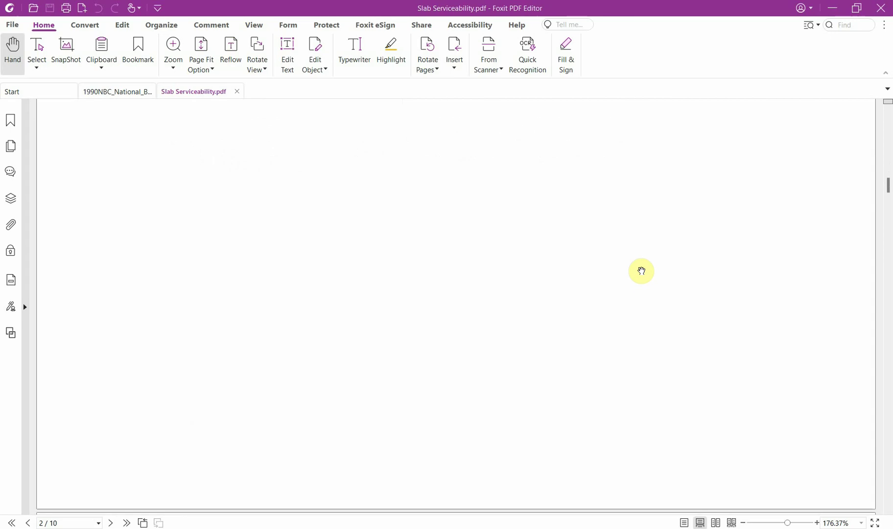
{"action": "scroll", "coordinate": [639, 275], "scroll_direction": "down", "scroll_amount": 9}
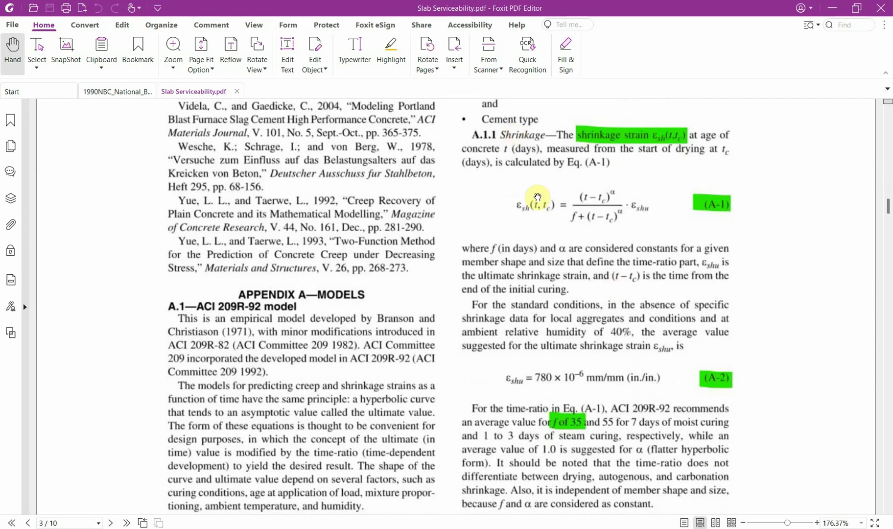
{"action": "scroll", "coordinate": [517, 232], "scroll_direction": "down", "scroll_amount": 20}
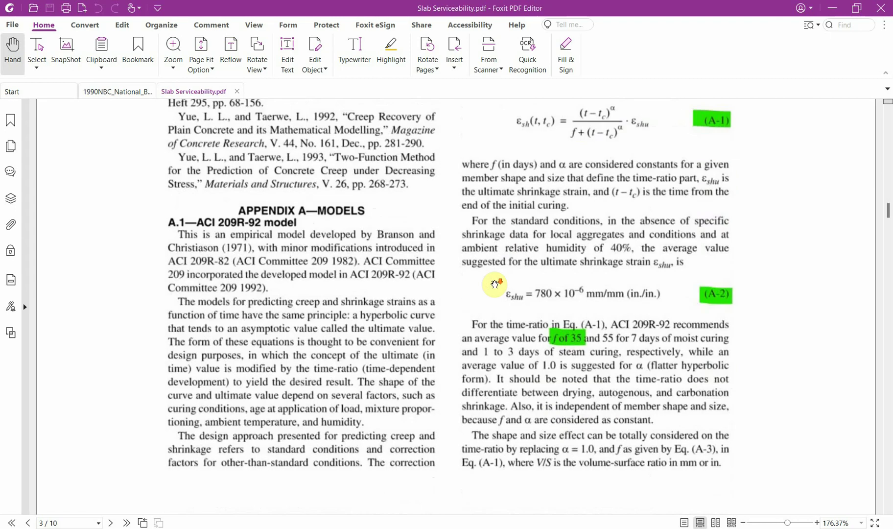
{"action": "scroll", "coordinate": [409, 354], "scroll_direction": "down", "scroll_amount": 5}
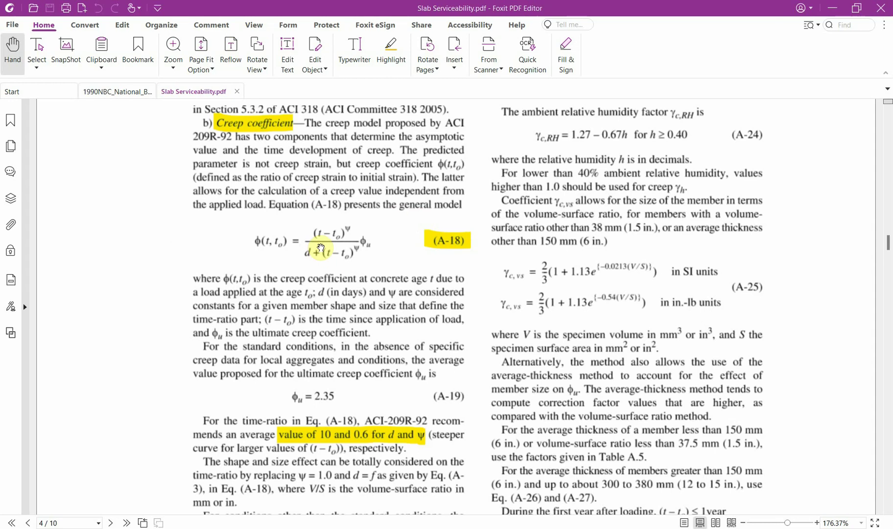
{"action": "scroll", "coordinate": [264, 274], "scroll_direction": "down", "scroll_amount": 9}
{"action": "scroll", "coordinate": [275, 298], "scroll_direction": "down", "scroll_amount": 2}
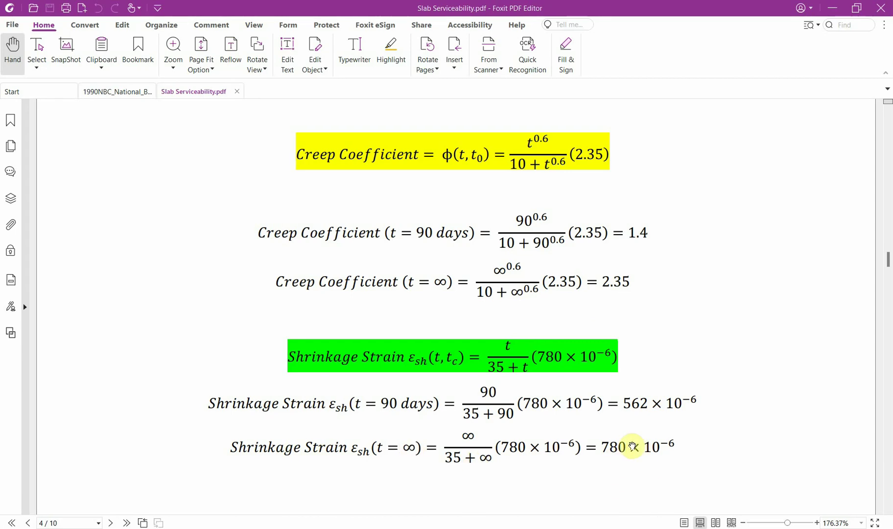
{"action": "left_click", "coordinate": [832, 8]}
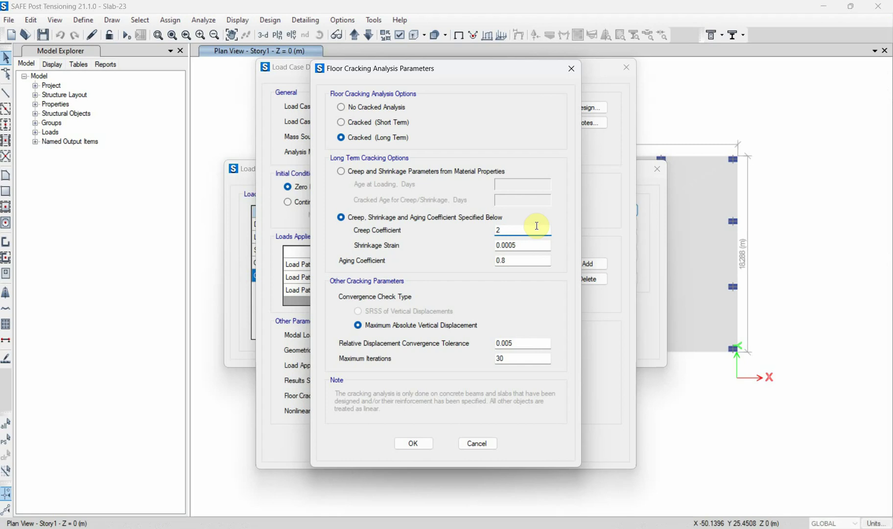
Step: In SAFE, enter CASE 3's long-term creep coefficient and shrinkage strain from the PDF's calculations and accept the load case
{"action": "double_click", "coordinate": [519, 245]}
{"action": "left_click", "coordinate": [414, 443]}
{"action": "left_click", "coordinate": [414, 443]}
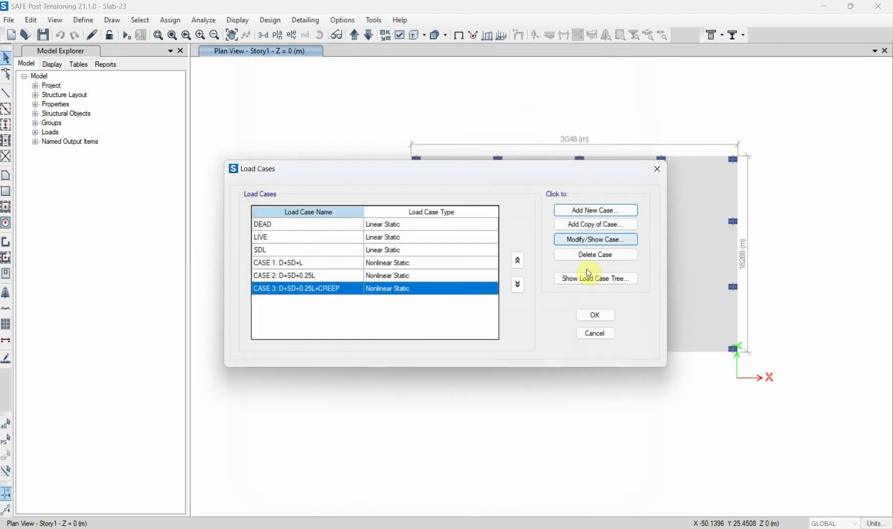
Step: Add a load case named "CASE 4: D+SD+3MONTHS.CREEP", checking the 3-month creep provision for Case 4 on the CSI wiki page in the browser
{"action": "left_click", "coordinate": [611, 207]}
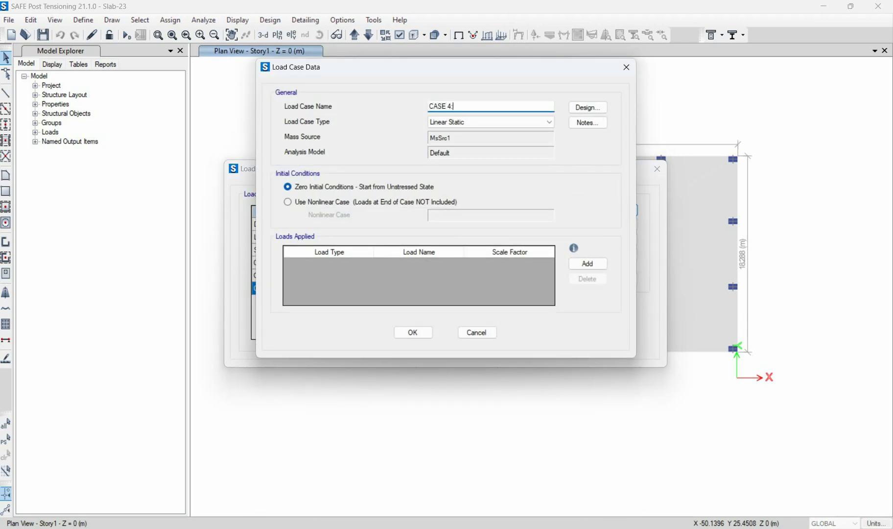
{"action": "left_click", "coordinate": [693, 526]}
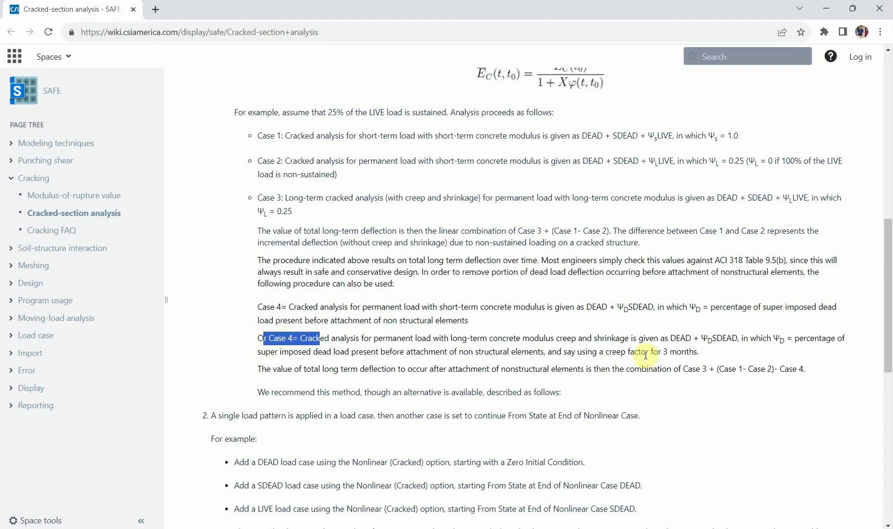
{"action": "left_click_drag", "start_coordinate": [653, 352], "coordinate": [711, 357]}
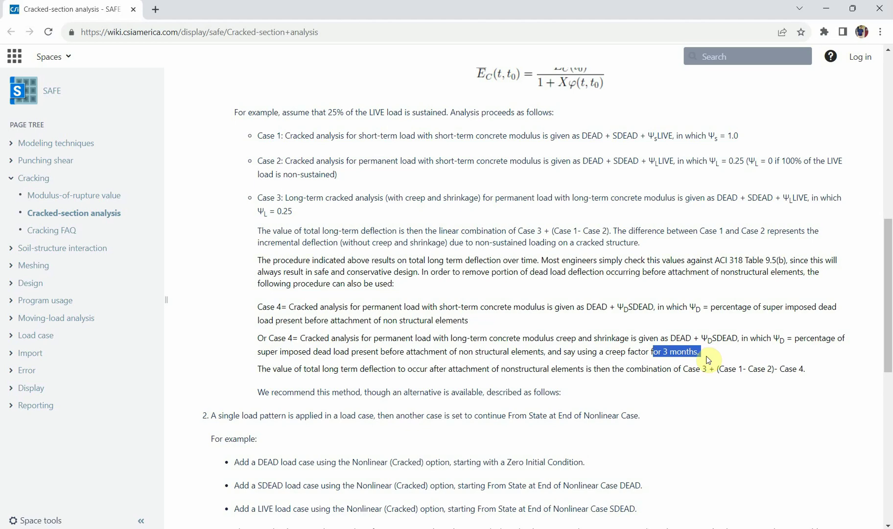
{"action": "left_click", "coordinate": [825, 8]}
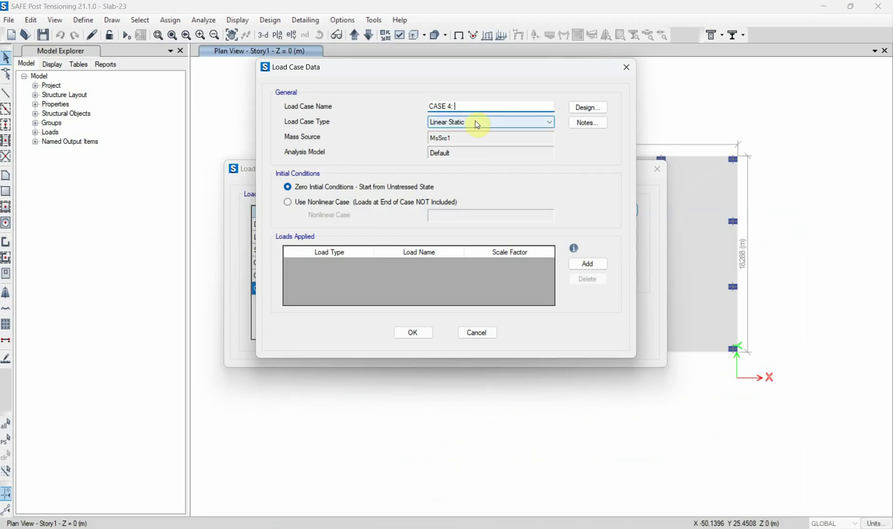
{"action": "type", "text": "D+SD+3MONTHS.CREEP"}
Step: Check the superimposed dead load percentage and the Case 4 combination in the Slab Serviceability PDF, and return to SAFE
{"action": "left_click", "coordinate": [473, 525]}
{"action": "scroll", "coordinate": [458, 310], "scroll_direction": "down", "scroll_amount": 2}
{"action": "scroll", "coordinate": [459, 310], "scroll_direction": "down", "scroll_amount": 10}
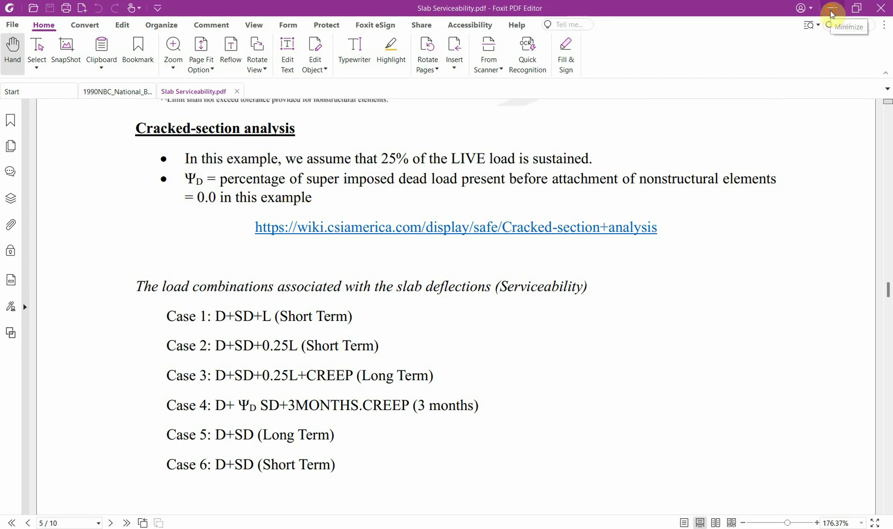
{"action": "left_click", "coordinate": [832, 9]}
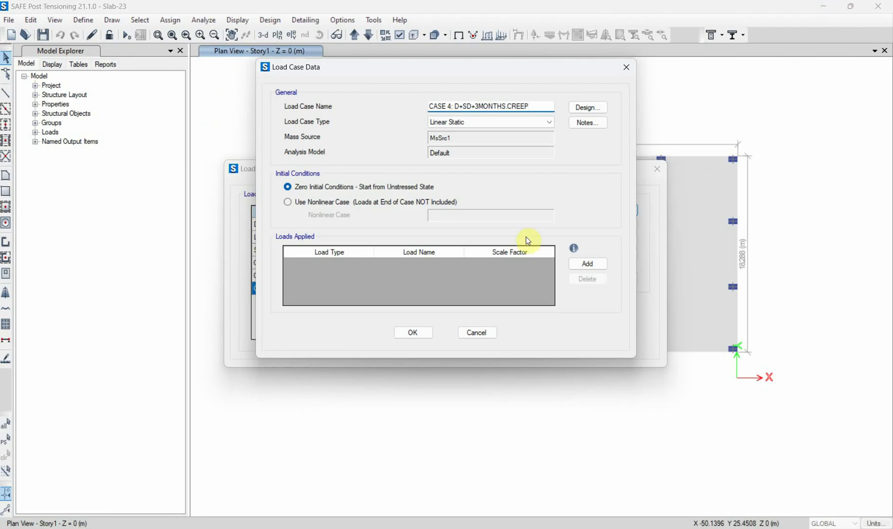
Step: Set CASE 4's type to Nonlinear Static and apply DEAD with scale factor 1 and SDL with scale factor 0
{"action": "left_click", "coordinate": [542, 122]}
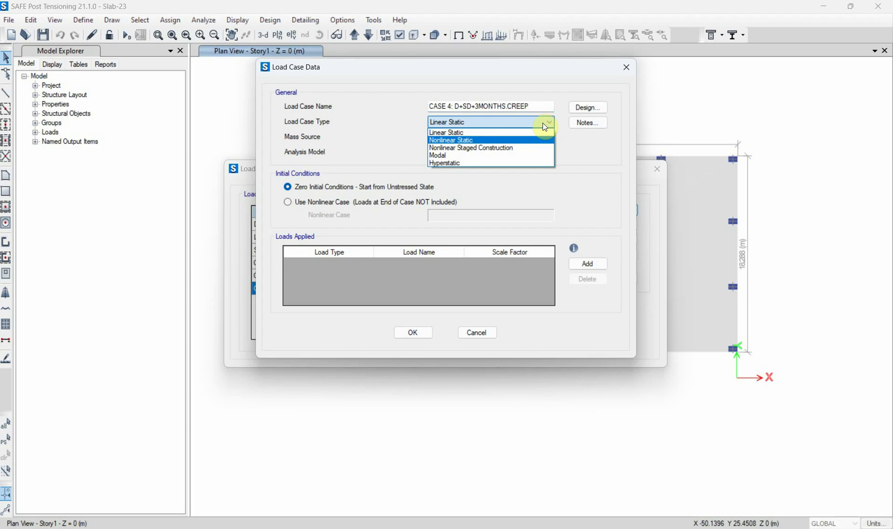
{"action": "left_click", "coordinate": [513, 140]}
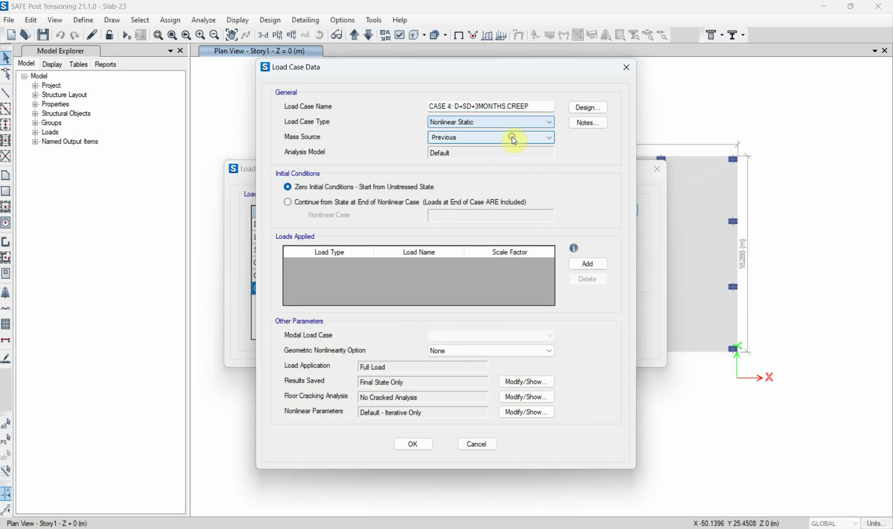
{"action": "left_click", "coordinate": [583, 264]}
{"action": "left_click", "coordinate": [583, 264]}
{"action": "left_click", "coordinate": [416, 277]}
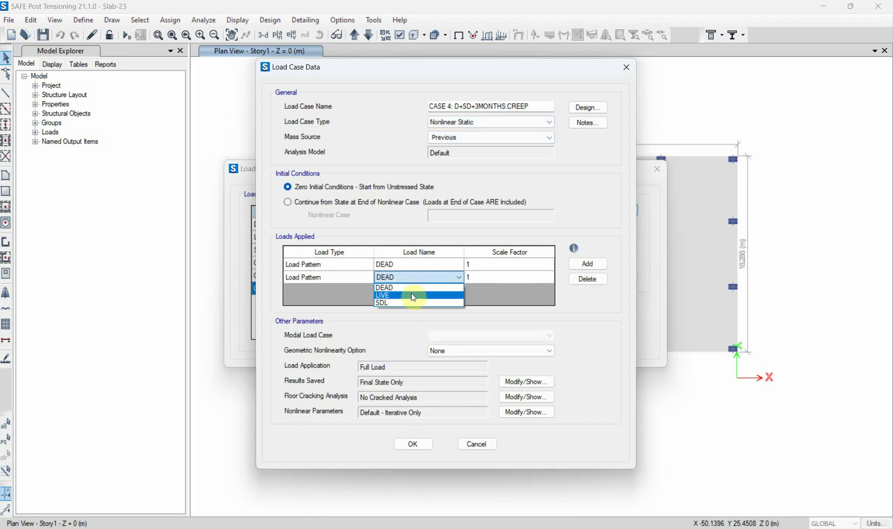
{"action": "left_click", "coordinate": [409, 300]}
{"action": "left_click", "coordinate": [489, 276]}
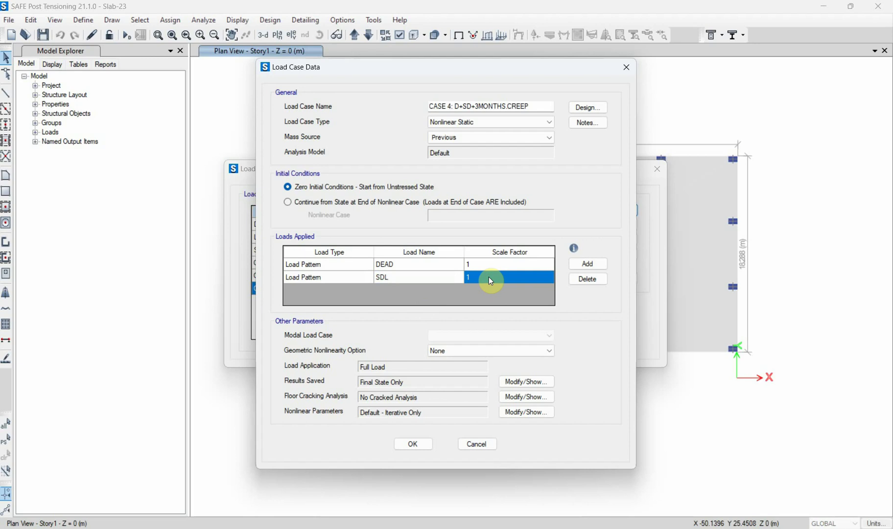
{"action": "type", "text": "0"}
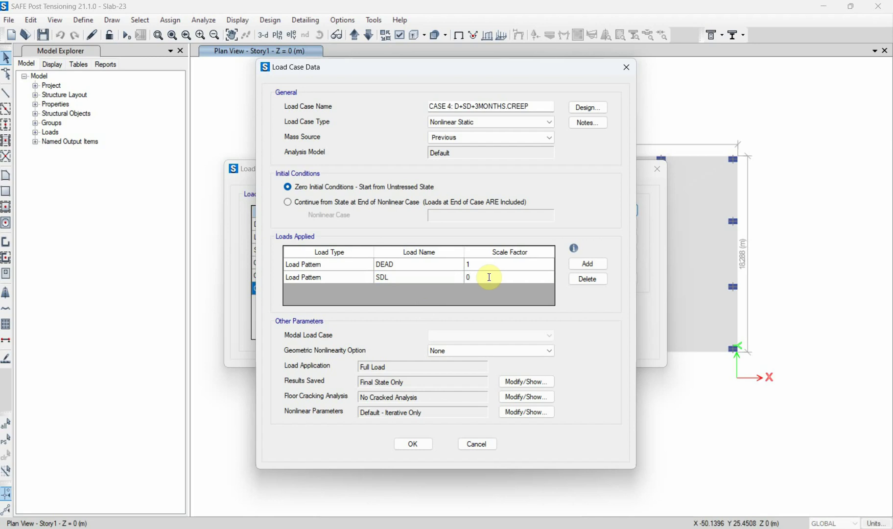
Step: Set CASE 4's floor cracking analysis to Cracked (Long Term)
{"action": "left_click", "coordinate": [528, 396]}
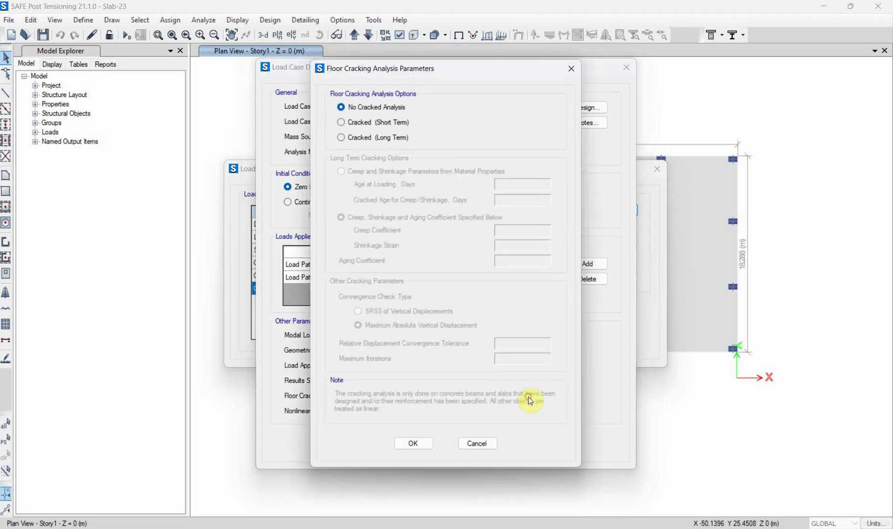
{"action": "left_click", "coordinate": [390, 138]}
{"action": "left_click_drag", "start_coordinate": [468, 71], "coordinate": [474, 131]}
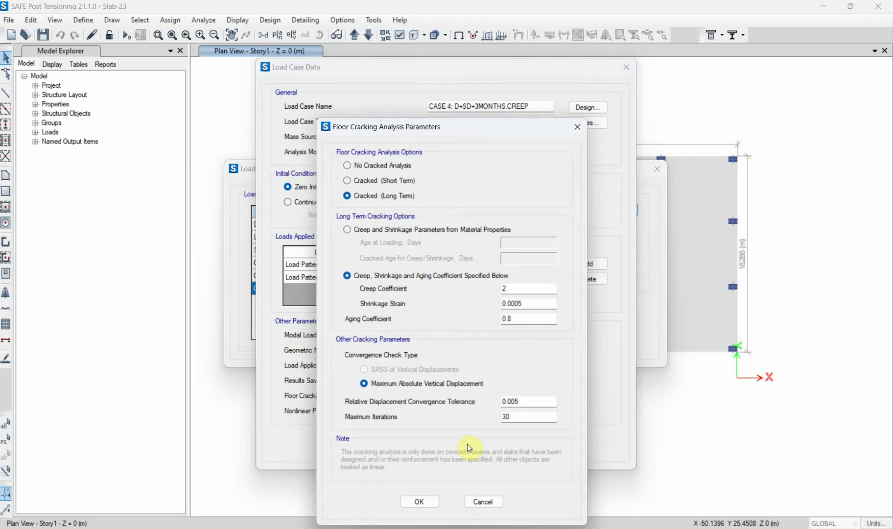
Step: Check the 90-day creep coefficient and shrinkage strain in the Slab Serviceability PDF and return to SAFE
{"action": "left_click", "coordinate": [465, 523]}
{"action": "scroll", "coordinate": [514, 317], "scroll_direction": "up", "scroll_amount": 12}
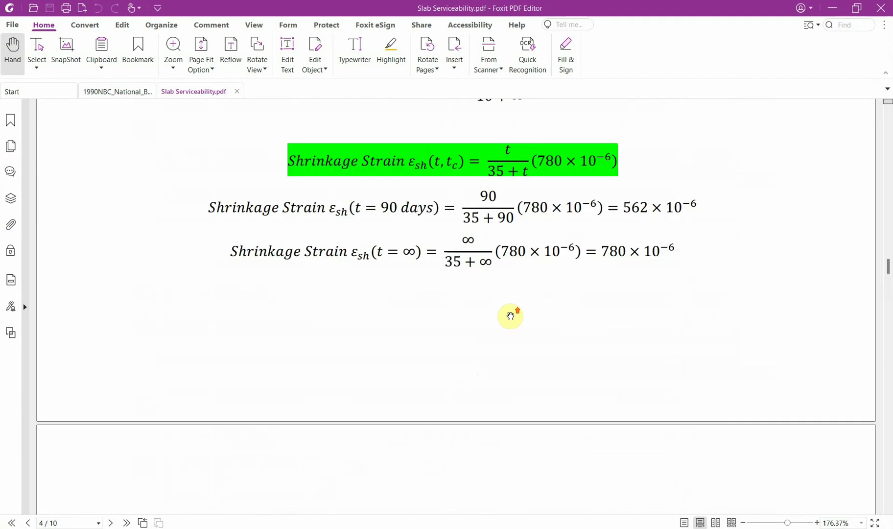
{"action": "scroll", "coordinate": [509, 313], "scroll_direction": "up", "scroll_amount": 1}
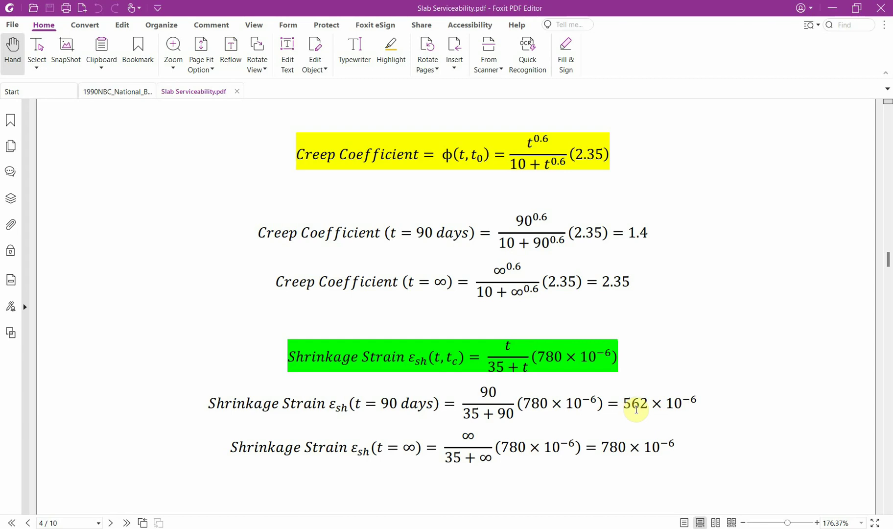
{"action": "left_click", "coordinate": [832, 8]}
Step: Set CASE 4's creep coefficient to 1.4 and shrinkage strain to 562E-6, and accept the load case
{"action": "left_click_drag", "start_coordinate": [512, 288], "coordinate": [491, 288]}
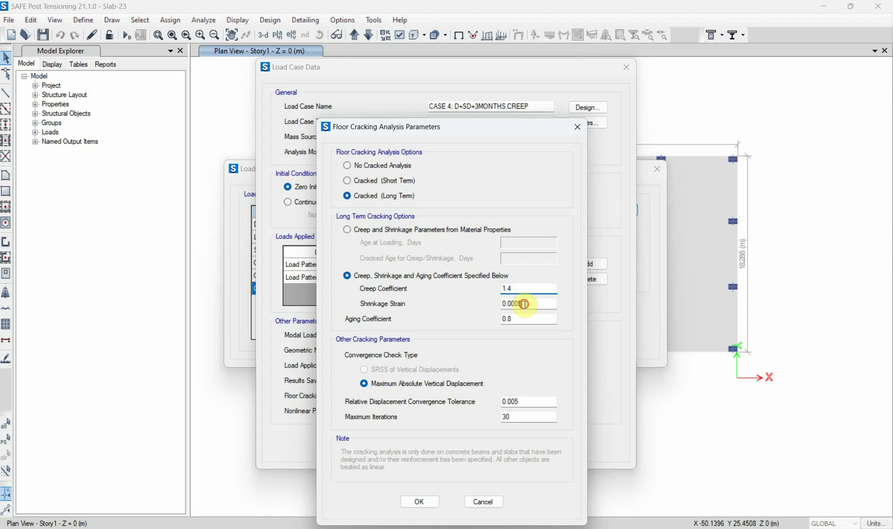
{"action": "left_click_drag", "start_coordinate": [524, 303], "coordinate": [488, 303]}
{"action": "type", "text": "562E-6"}
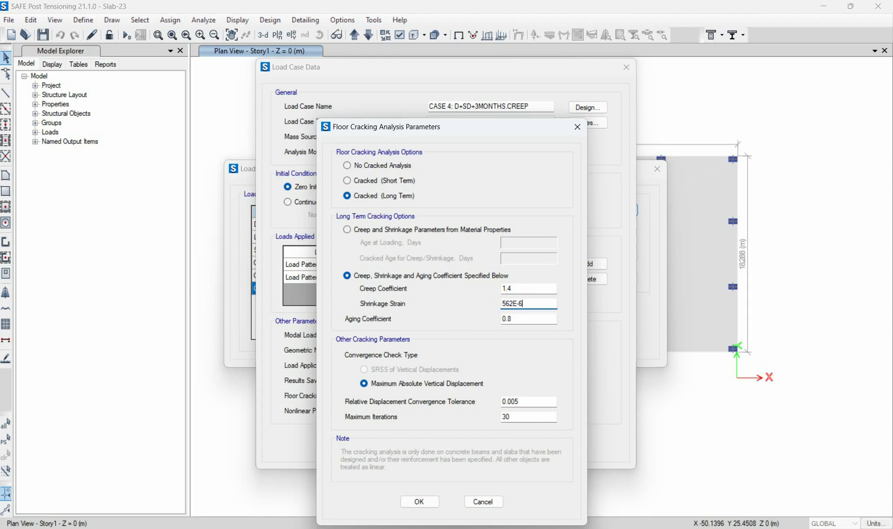
{"action": "left_click", "coordinate": [418, 502]}
{"action": "left_click", "coordinate": [411, 444]}
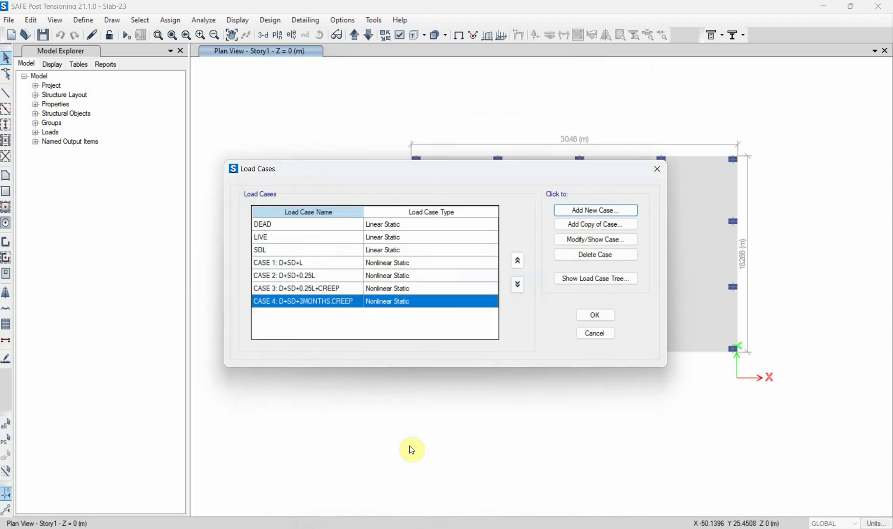
Step: Add a load case named "CASE 5: D+SD (LONG TERM)" with the Nonlinear Static type
{"action": "left_click", "coordinate": [590, 213]}
{"action": "type", "text": "CASE 5: D+SD (LONG TERM"}
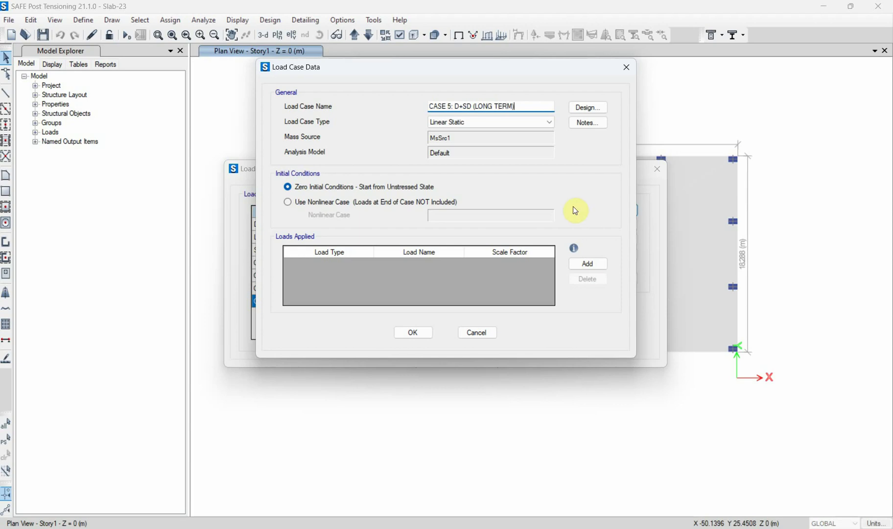
{"action": "left_click", "coordinate": [484, 125]}
{"action": "left_click", "coordinate": [475, 137]}
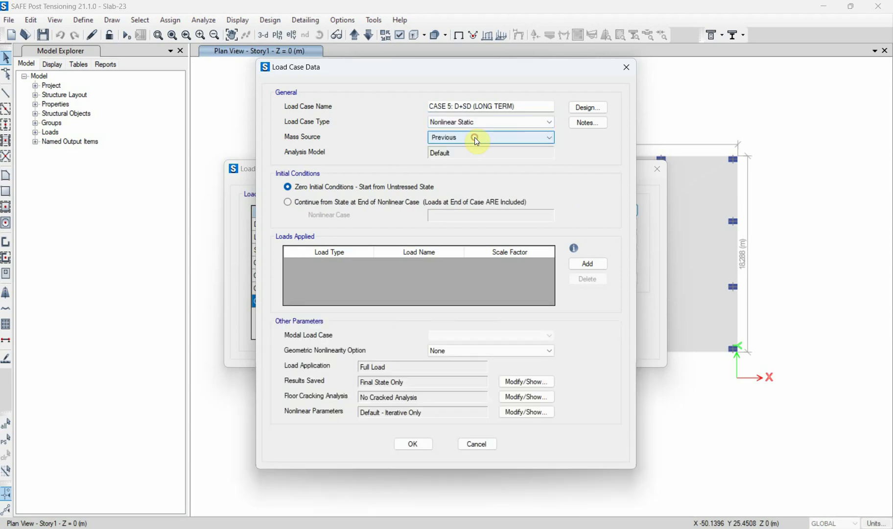
Step: Apply the DEAD and SDL load patterns to CASE 5, each with scale factor 1
{"action": "left_click", "coordinate": [587, 264]}
{"action": "left_click", "coordinate": [588, 264]}
{"action": "left_click", "coordinate": [423, 277]}
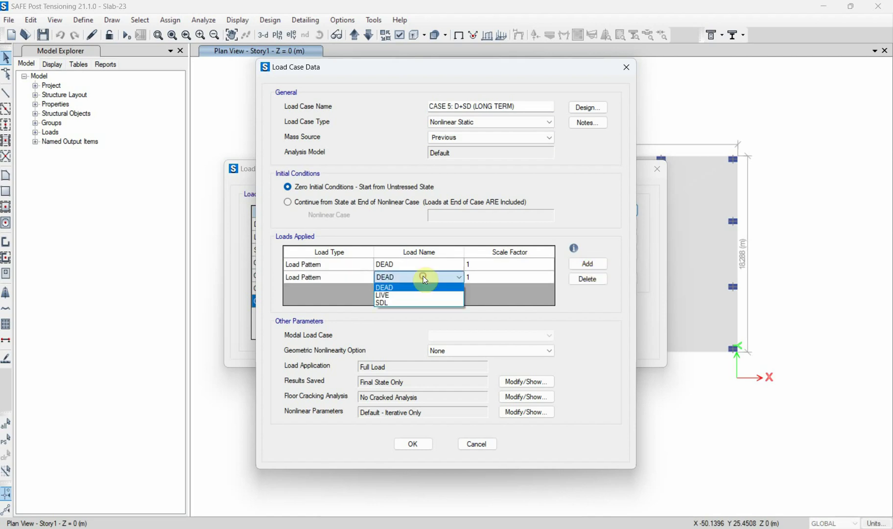
{"action": "left_click", "coordinate": [408, 295]}
{"action": "left_click", "coordinate": [413, 277]}
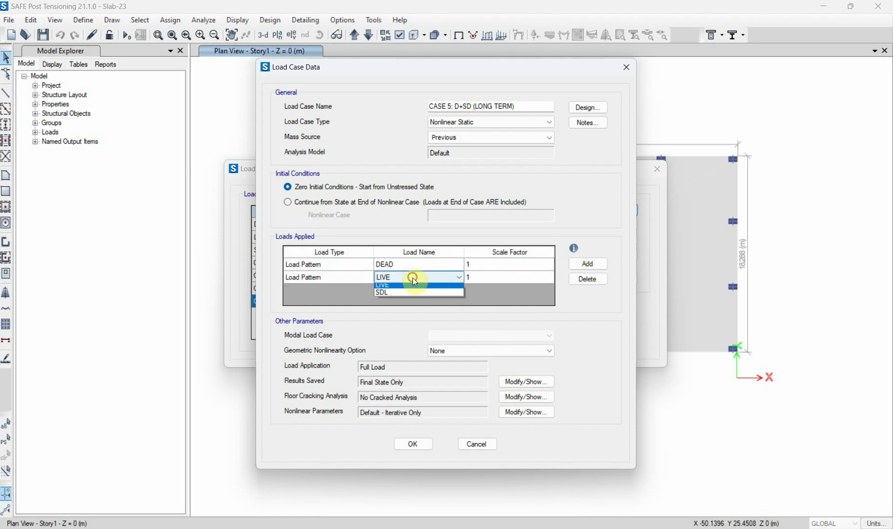
{"action": "left_click", "coordinate": [400, 299]}
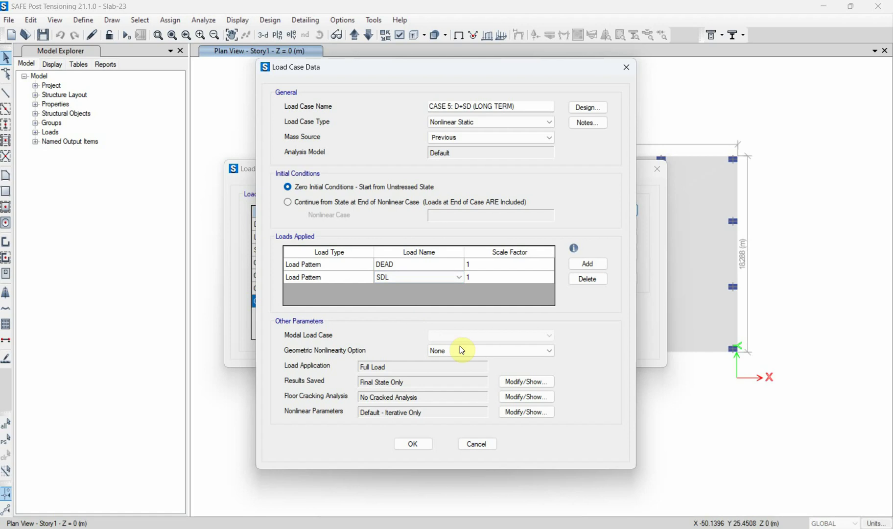
Step: Set CASE 5's floor cracking to Cracked (Long Term) with creep coefficient 2.35 and shrinkage strain 780E-6, and accept the load case
{"action": "left_click", "coordinate": [521, 396]}
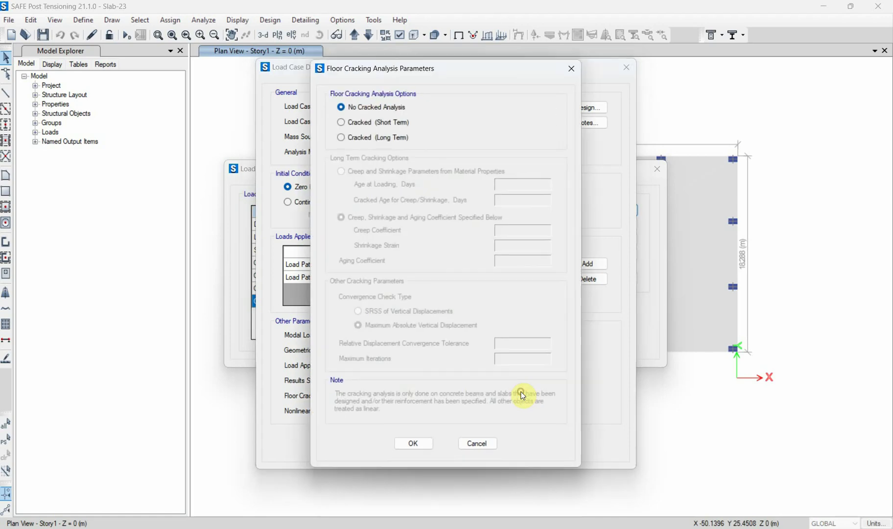
{"action": "left_click", "coordinate": [397, 146]}
{"action": "left_click", "coordinate": [516, 232]}
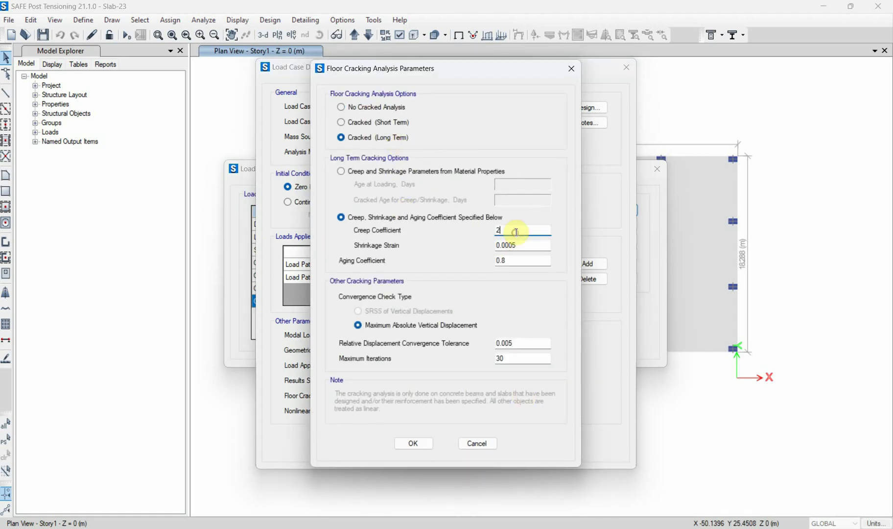
{"action": "type", "text": ".35"}
{"action": "double_click", "coordinate": [523, 243]}
{"action": "type", "text": "780E-6"}
{"action": "left_click", "coordinate": [410, 441]}
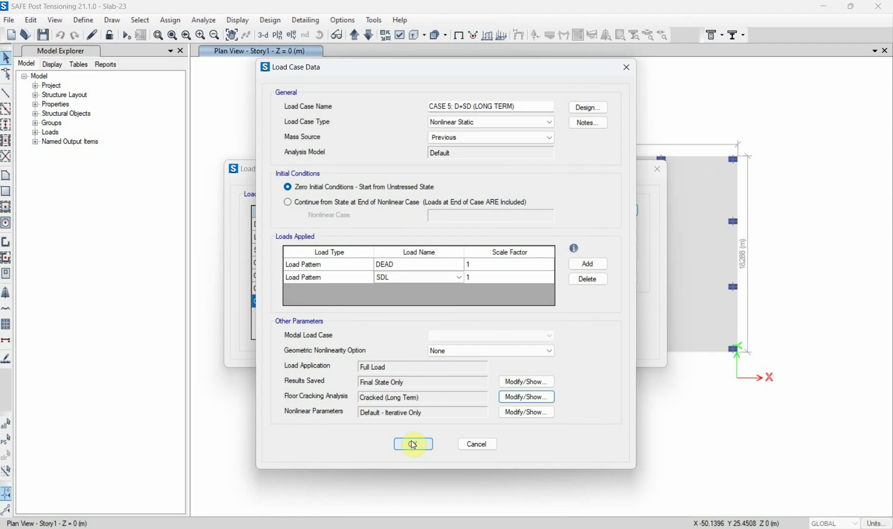
{"action": "left_click", "coordinate": [413, 443]}
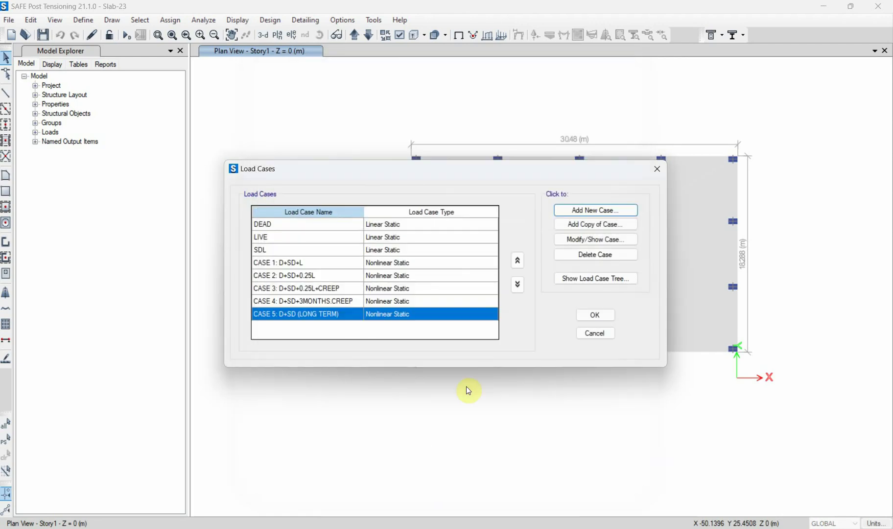
Step: Add a load case named "CASE 6: D+SD (SHORT TERM)" with the Nonlinear Static type
{"action": "left_click", "coordinate": [609, 210]}
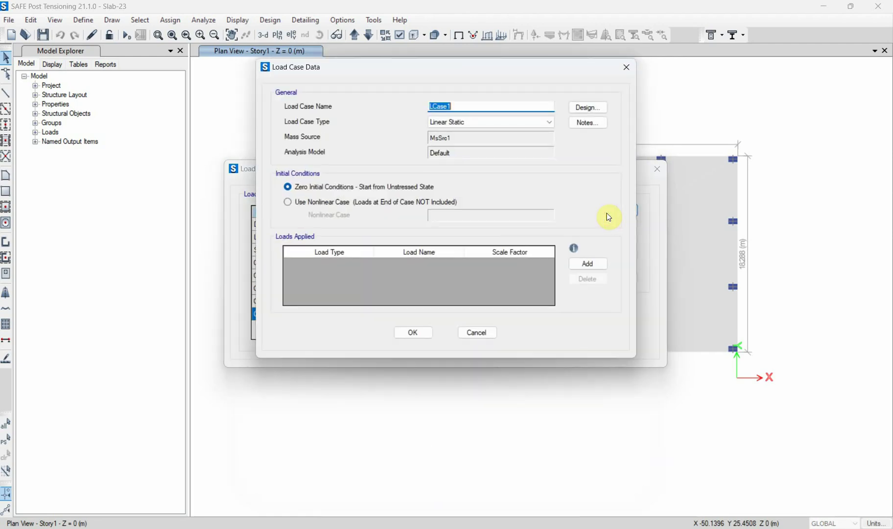
{"action": "type", "text": "CASE 6: D+SD (SHORT TERM"}
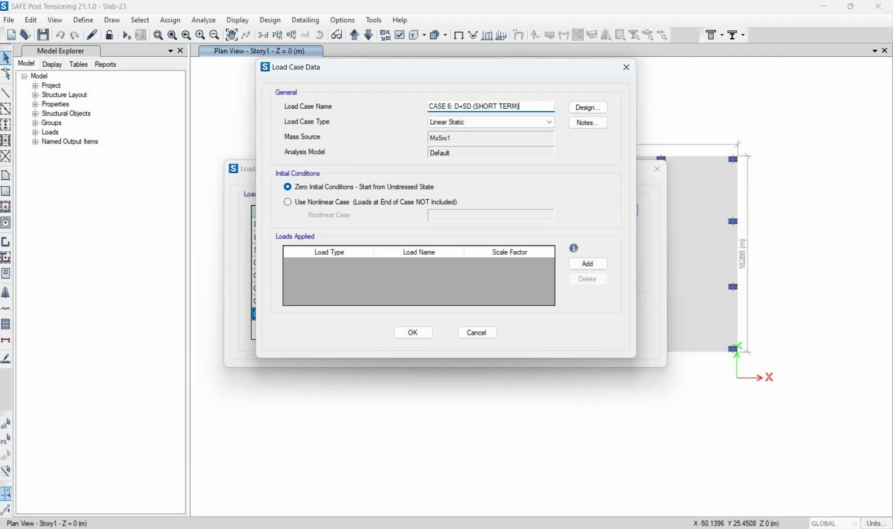
{"action": "left_click", "coordinate": [498, 120]}
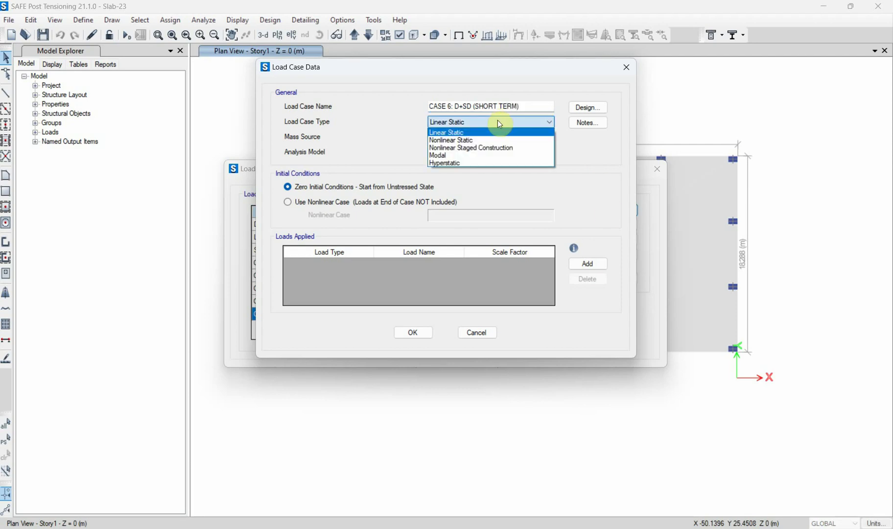
{"action": "left_click", "coordinate": [488, 139]}
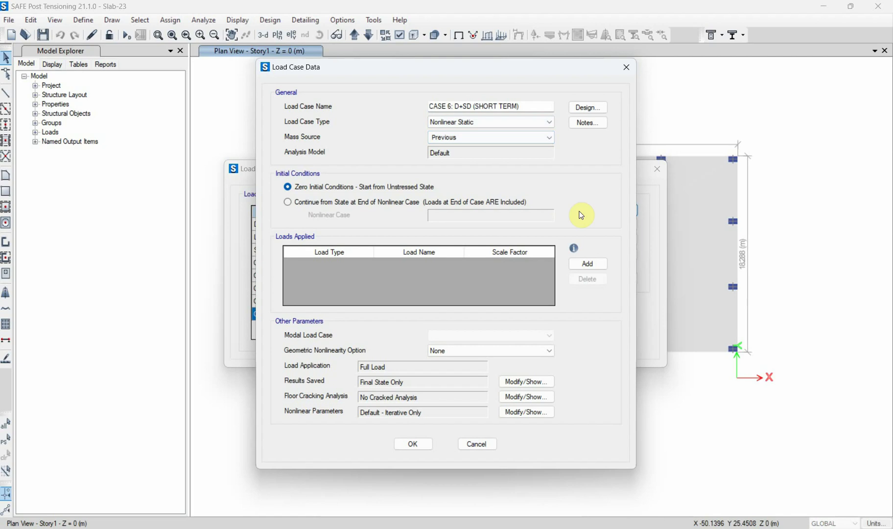
Step: Apply the DEAD and SDL load patterns to CASE 6, each with scale factor 1
{"action": "left_click", "coordinate": [590, 262]}
{"action": "left_click", "coordinate": [585, 263]}
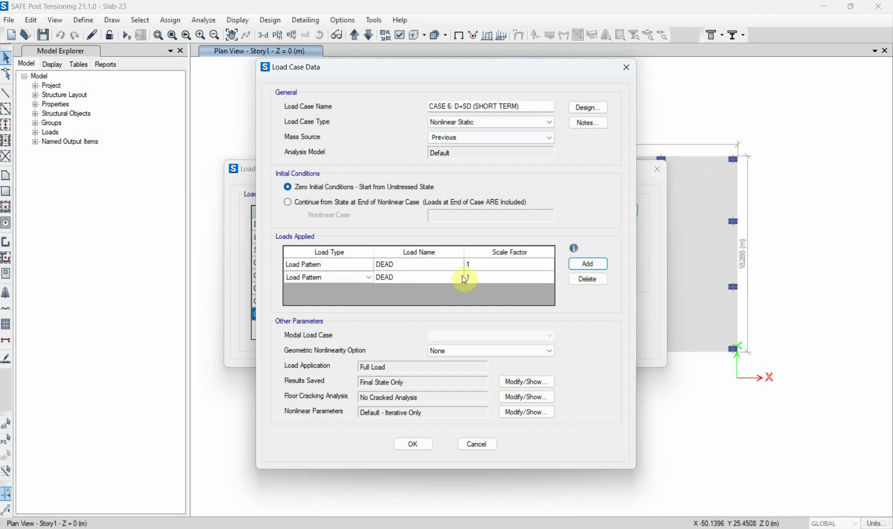
{"action": "left_click", "coordinate": [436, 277]}
{"action": "left_click", "coordinate": [424, 297]}
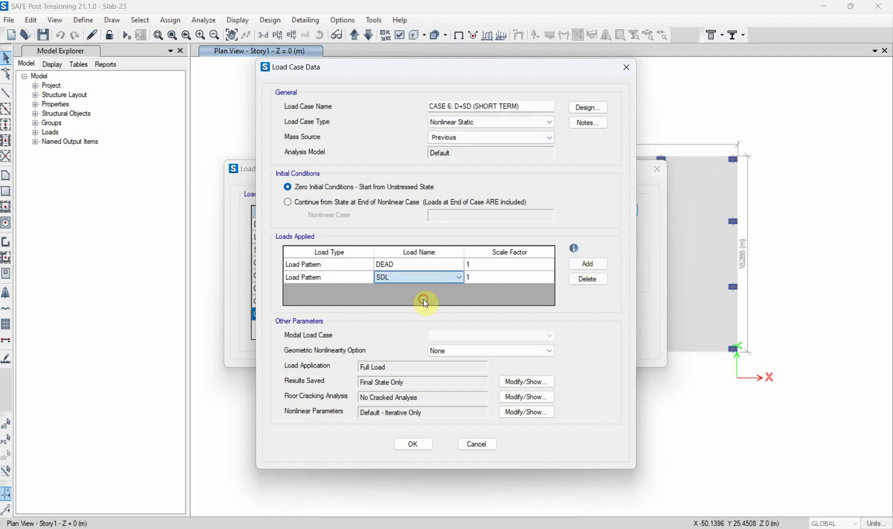
Step: Set CASE 6's floor cracking analysis to Cracked (Short Term), then accept the load case and the whole load case list
{"action": "left_click", "coordinate": [521, 398]}
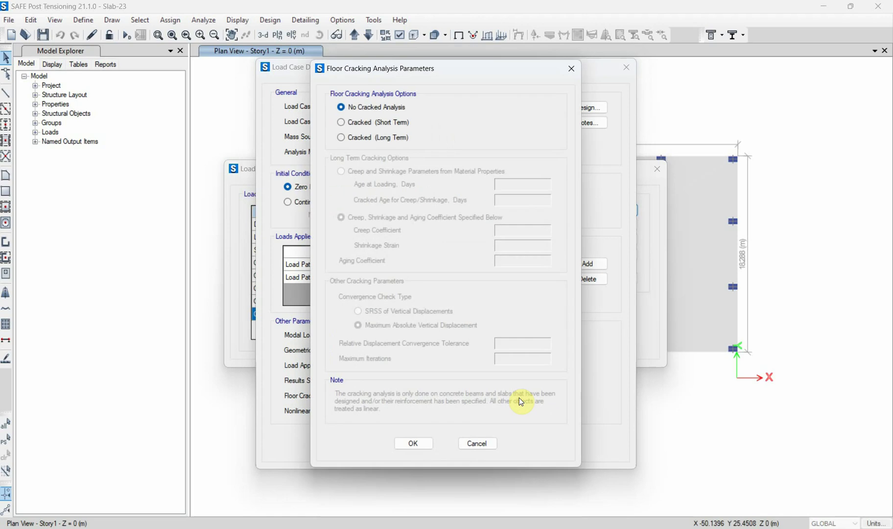
{"action": "left_click", "coordinate": [341, 122]}
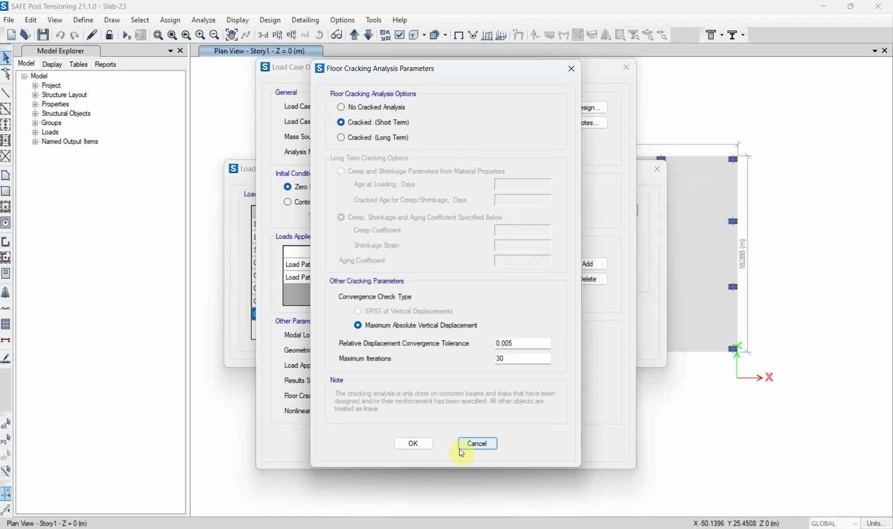
{"action": "left_click", "coordinate": [417, 444]}
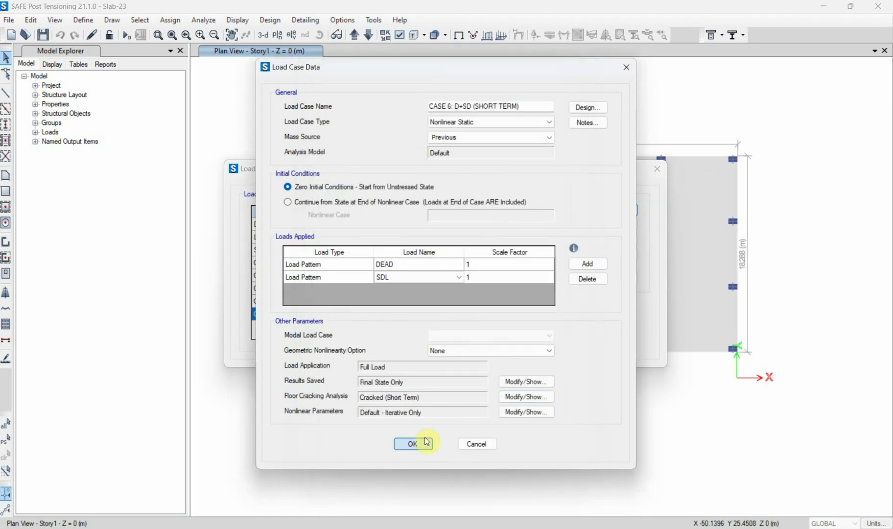
{"action": "left_click", "coordinate": [424, 440]}
{"action": "left_click", "coordinate": [600, 314]}
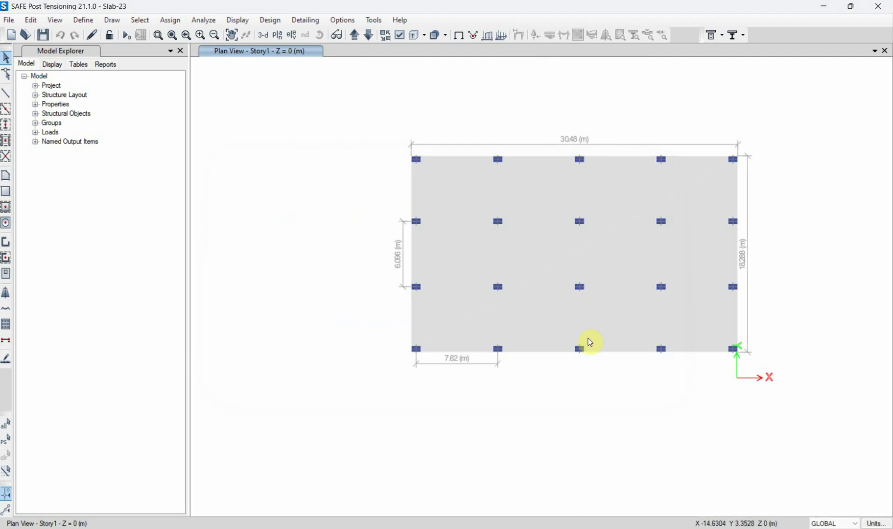
Step: Review the serviceability load combinations and the live load and long-term deflection checks in the Slab Serviceability PDF, and return to SAFE
{"action": "left_click", "coordinate": [469, 528]}
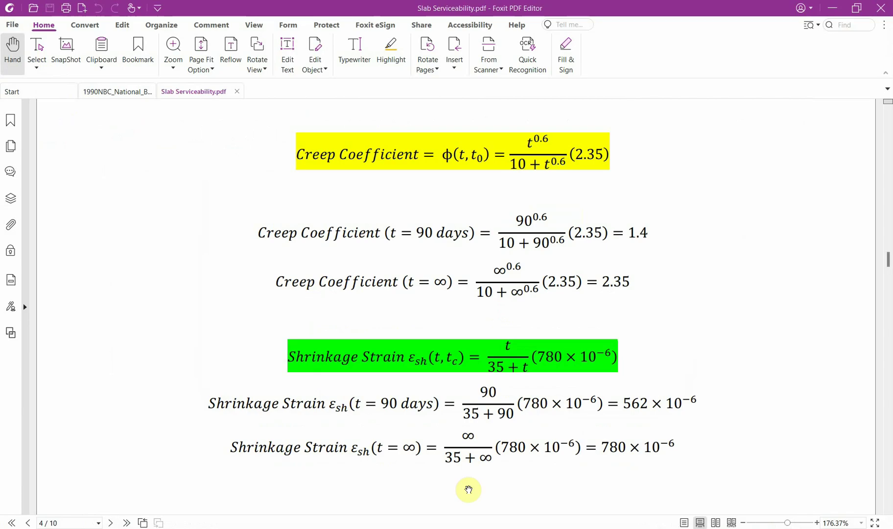
{"action": "scroll", "coordinate": [428, 339], "scroll_direction": "down", "scroll_amount": 10}
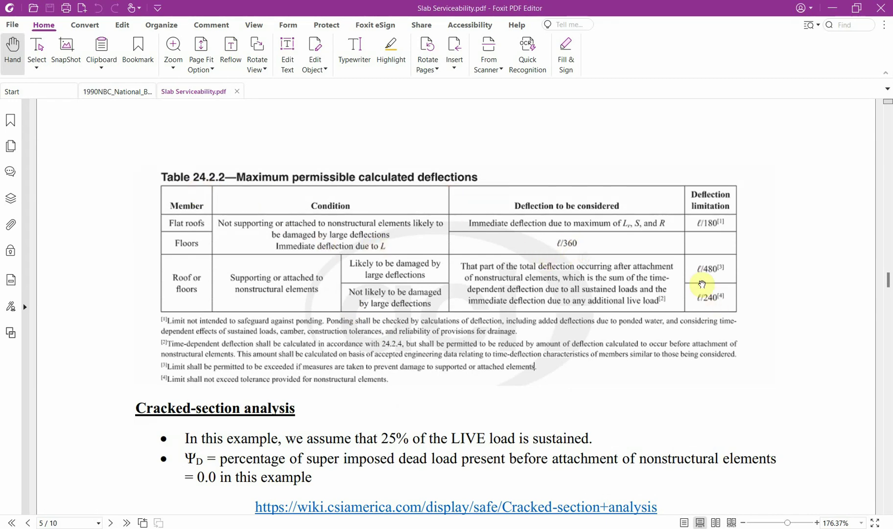
{"action": "scroll", "coordinate": [354, 296], "scroll_direction": "down", "scroll_amount": 4}
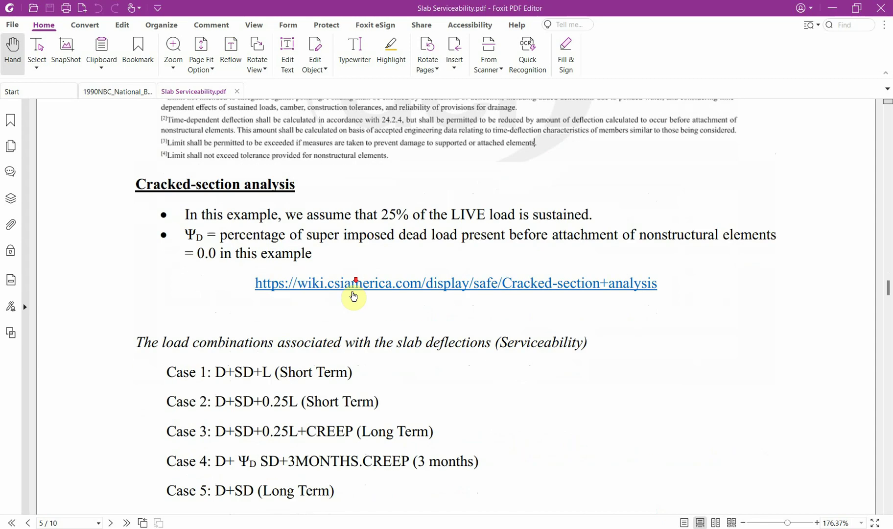
{"action": "scroll", "coordinate": [195, 293], "scroll_direction": "down", "scroll_amount": 7}
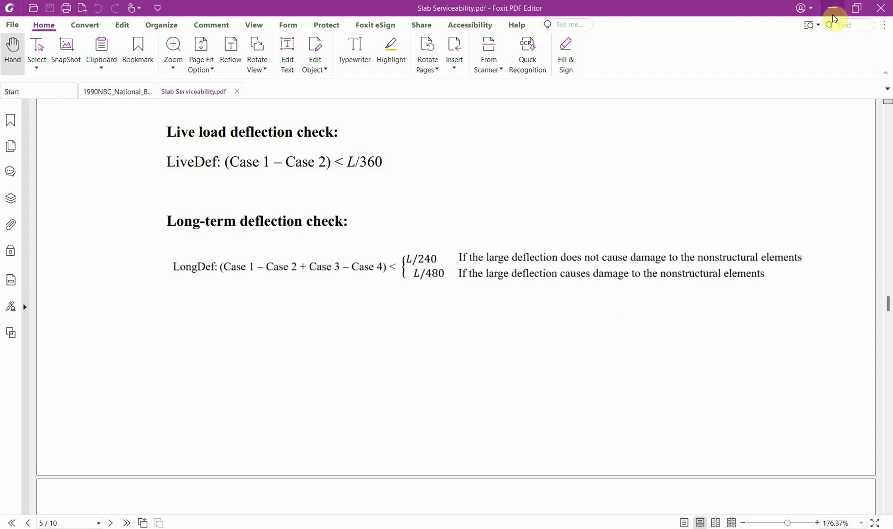
{"action": "left_click", "coordinate": [834, 16]}
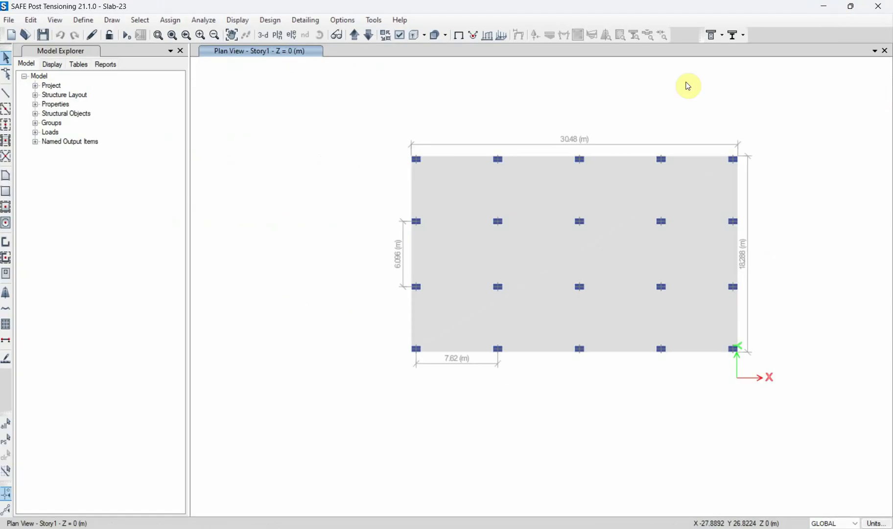
Step: Add a new load combination named "LIVE DEFLECTION"
{"action": "left_click", "coordinate": [78, 20]}
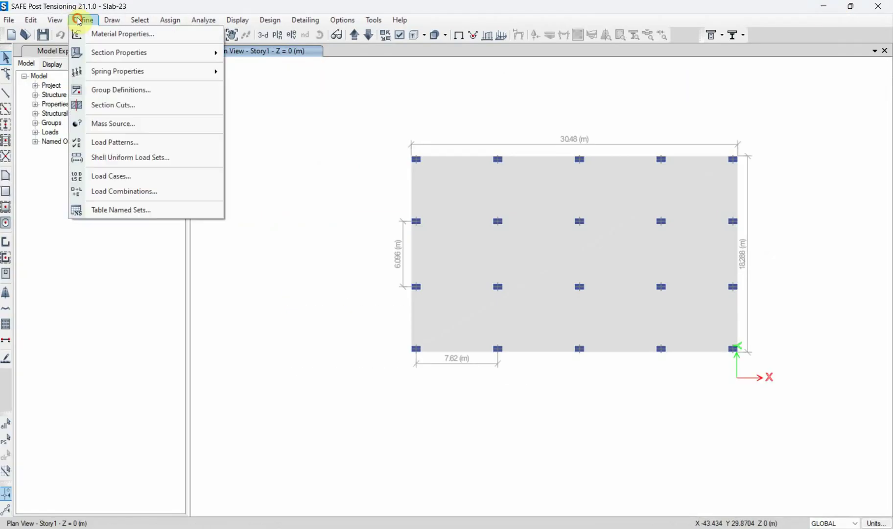
{"action": "left_click", "coordinate": [165, 191]}
{"action": "left_click", "coordinate": [553, 219]}
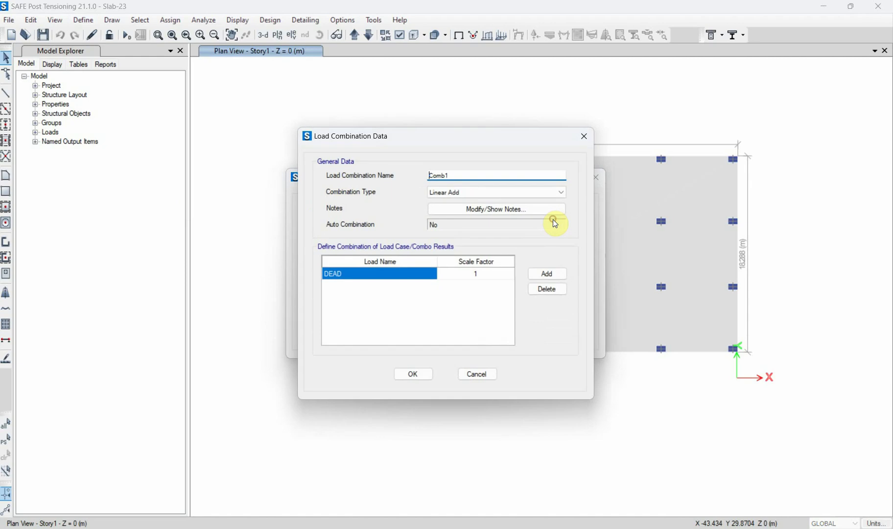
{"action": "left_click_drag", "start_coordinate": [464, 175], "coordinate": [412, 177]}
Step: Add a second load row to the LIVE DEFLECTION combination and assign CASE 1: D+SD+L and CASE 2: D+SD+0.25L to the rows
{"action": "left_click", "coordinate": [534, 275]}
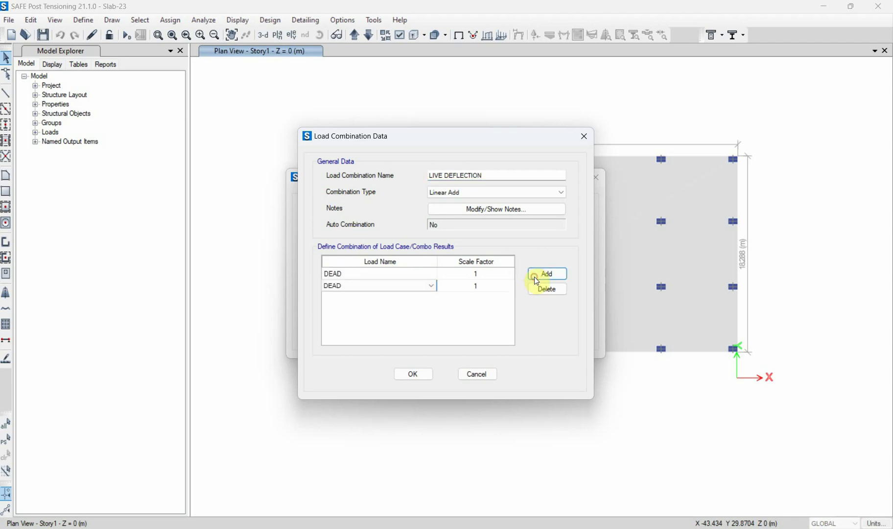
{"action": "left_click", "coordinate": [404, 274]}
{"action": "left_click", "coordinate": [402, 274]}
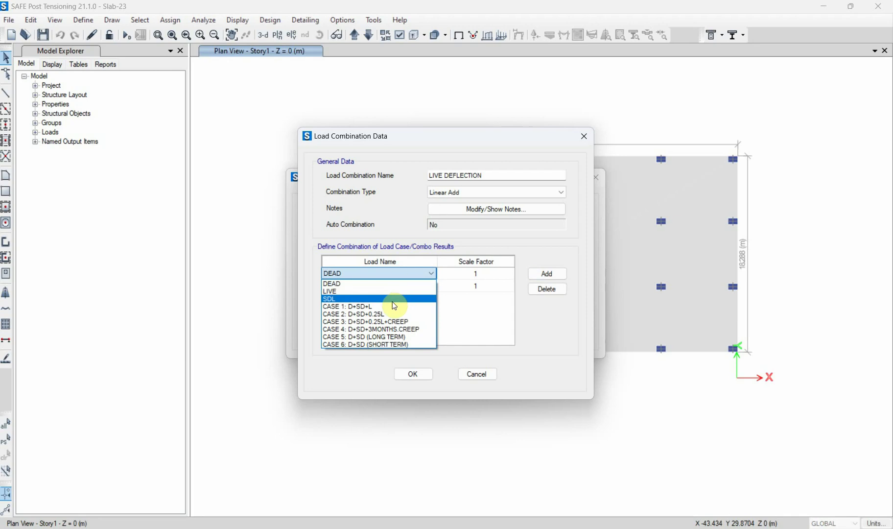
{"action": "left_click", "coordinate": [393, 306]}
{"action": "left_click", "coordinate": [394, 286]}
{"action": "left_click", "coordinate": [395, 287]}
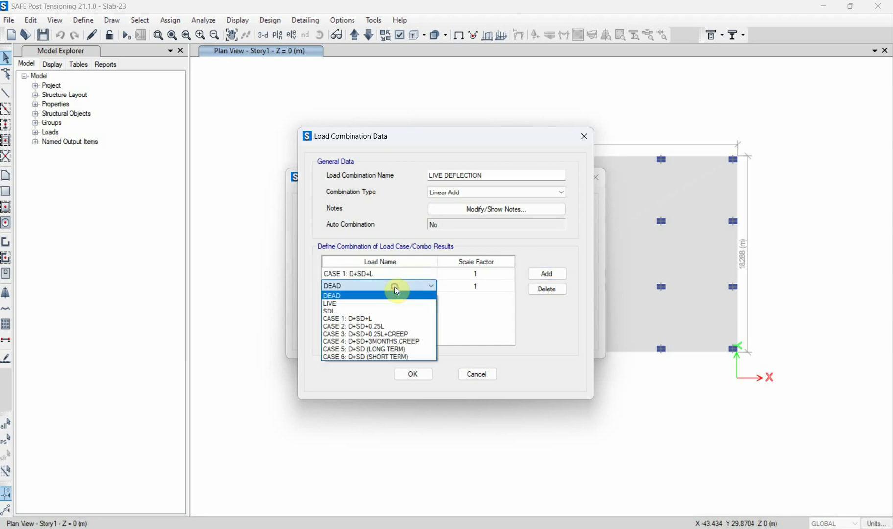
{"action": "left_click", "coordinate": [372, 325]}
Step: Set CASE 2's scale factor to -1 and accept the LIVE DEFLECTION combination
{"action": "left_click", "coordinate": [487, 286]}
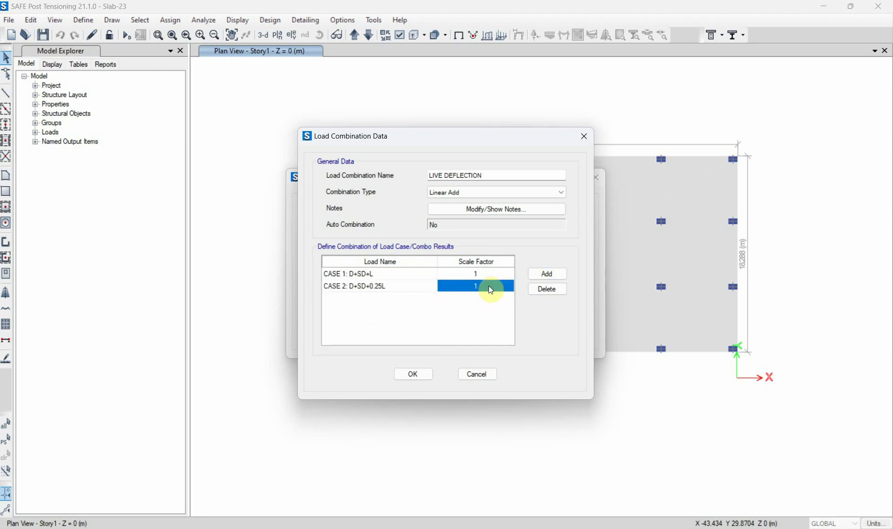
{"action": "type", "text": "-1"}
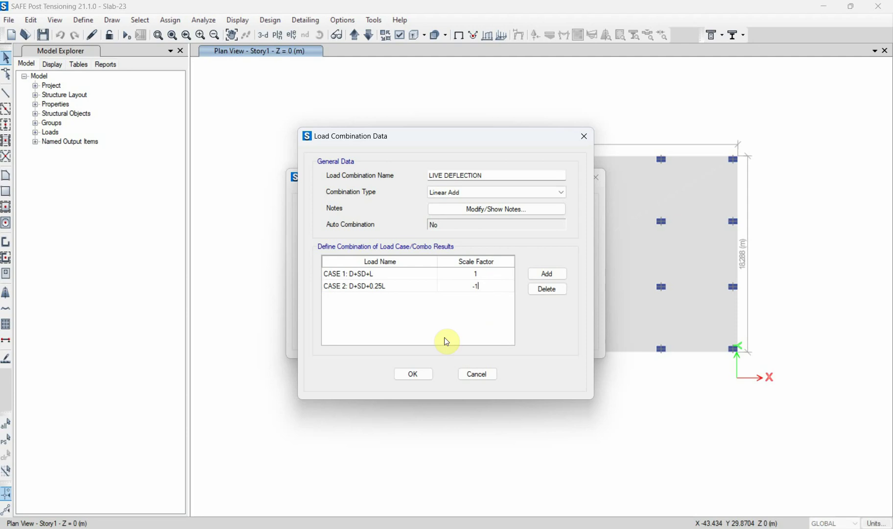
{"action": "left_click", "coordinate": [411, 374]}
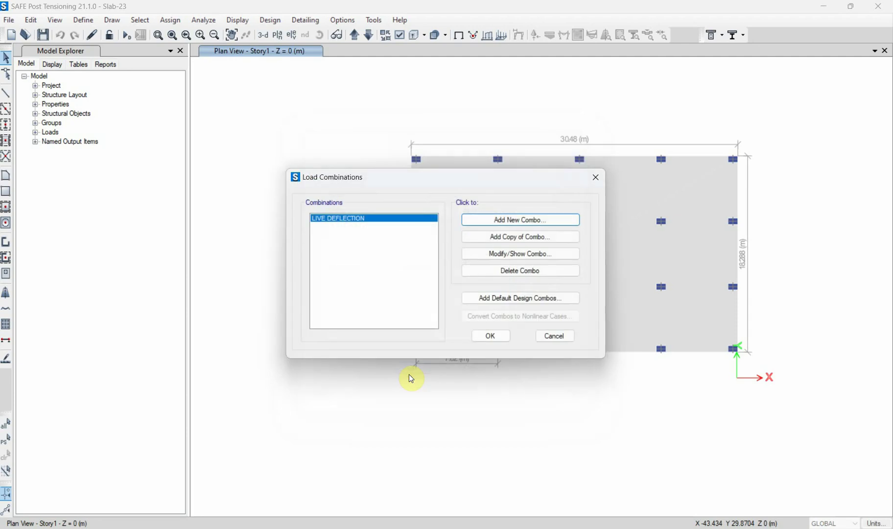
Step: Add a new load combination named "LONG DEFLECTION" and extend its load table to four rows
{"action": "left_click", "coordinate": [508, 220]}
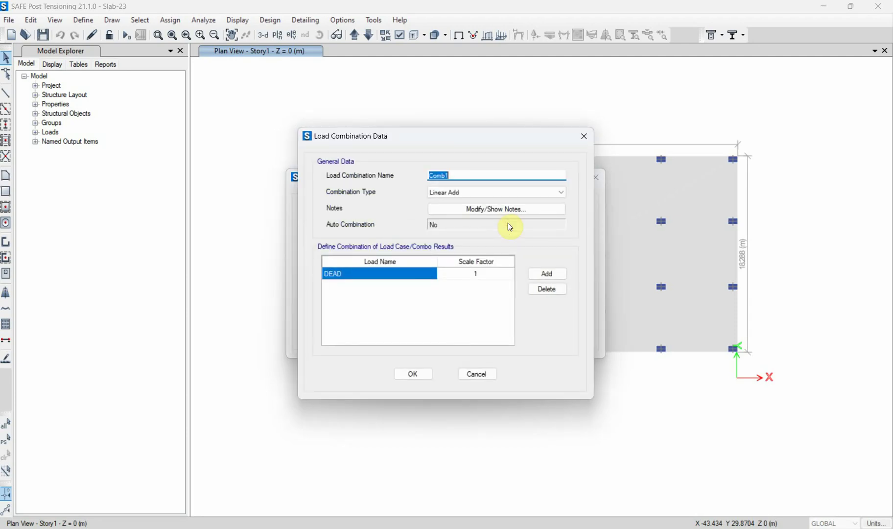
{"action": "type", "text": "LONG DEFLECTION"}
{"action": "left_click", "coordinate": [537, 274]}
{"action": "left_click", "coordinate": [537, 274]}
{"action": "left_click", "coordinate": [537, 274]}
Step: Assign CASE 1, CASE 2, CASE 3 and CASE 4 in order to the four load rows of LONG DEFLECTION
{"action": "left_click", "coordinate": [386, 274]}
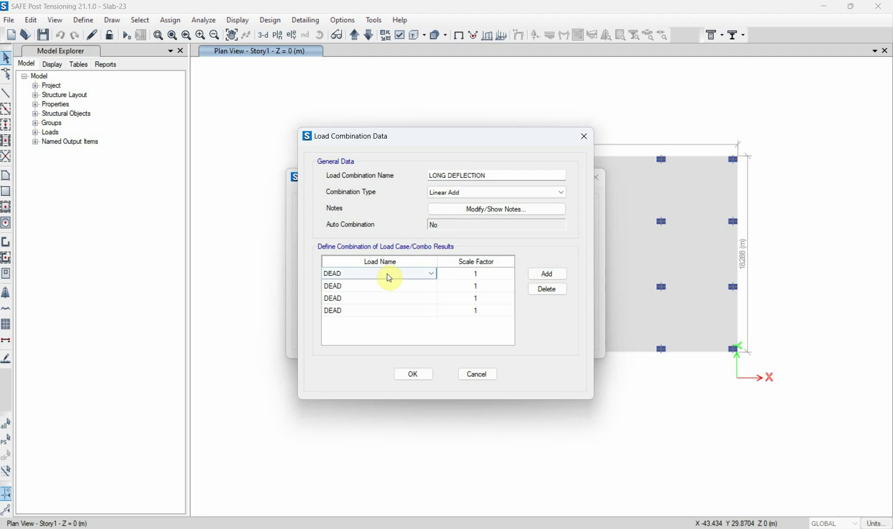
{"action": "left_click", "coordinate": [386, 274]}
{"action": "left_click", "coordinate": [370, 310]}
{"action": "left_click", "coordinate": [374, 289]}
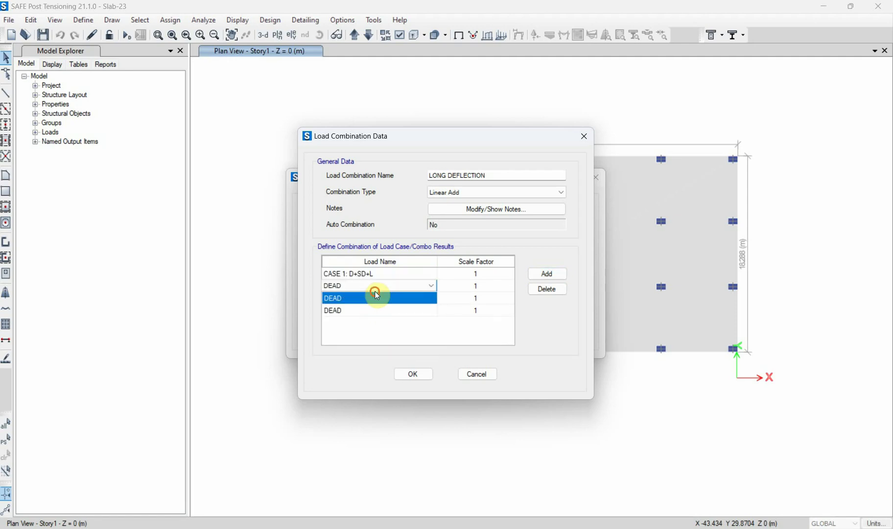
{"action": "left_click", "coordinate": [374, 287]}
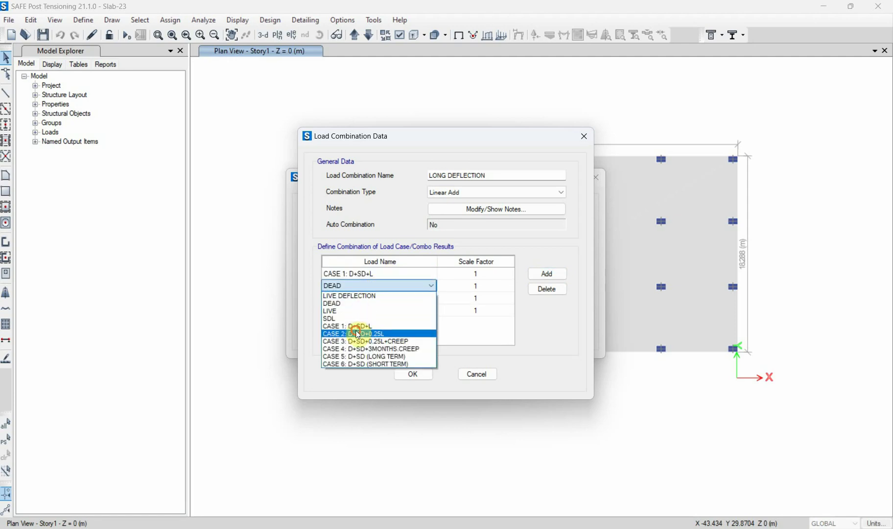
{"action": "left_click", "coordinate": [357, 334]}
{"action": "left_click", "coordinate": [365, 298]}
{"action": "left_click", "coordinate": [364, 298]}
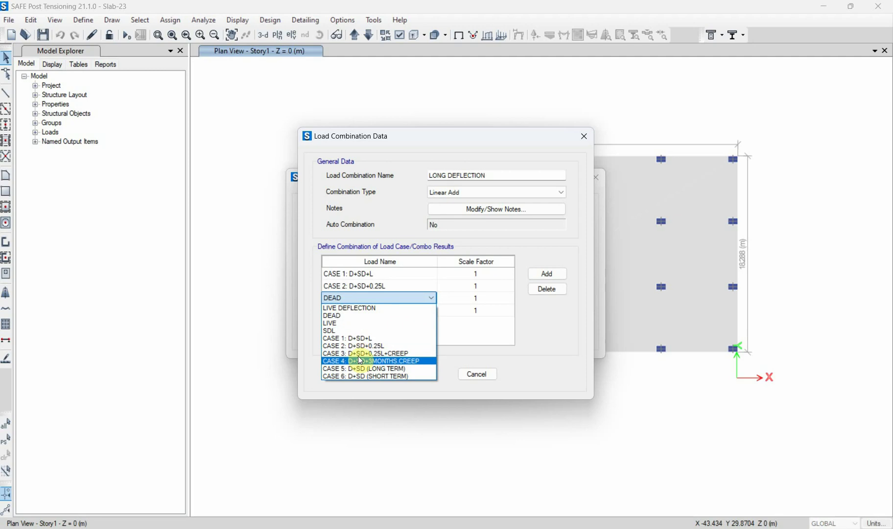
{"action": "left_click", "coordinate": [358, 353]}
{"action": "left_click", "coordinate": [364, 312]}
{"action": "left_click", "coordinate": [367, 313]}
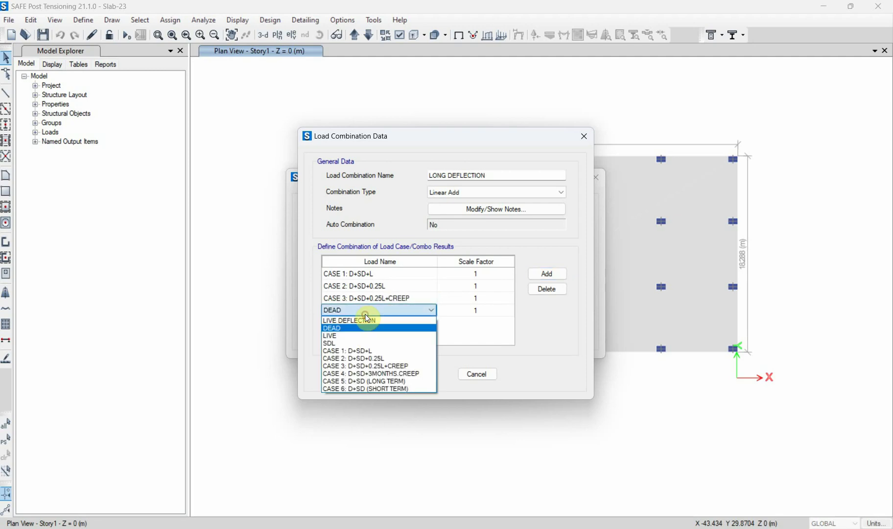
{"action": "left_click", "coordinate": [365, 373]}
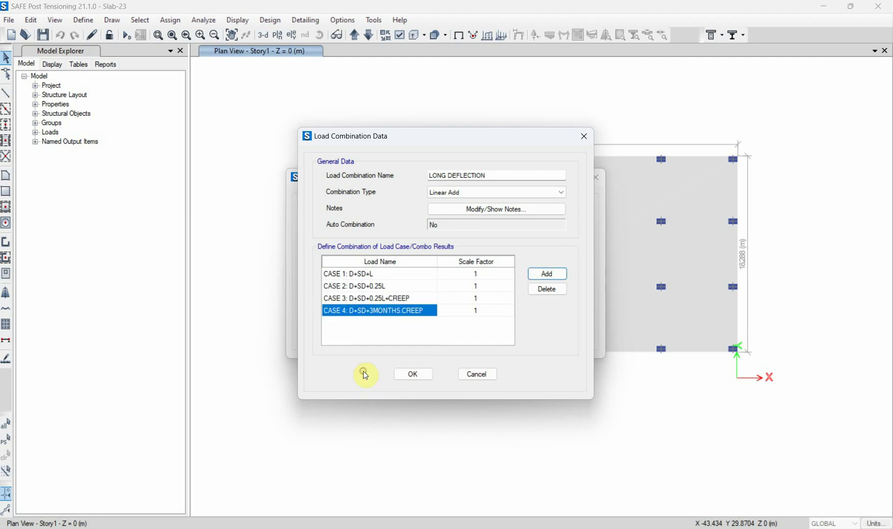
Step: Set the scale factors of CASE 2 and CASE 4 to -1, then accept LONG DEFLECTION and the load combination list
{"action": "left_click", "coordinate": [479, 288]}
{"action": "left_click", "coordinate": [479, 287]}
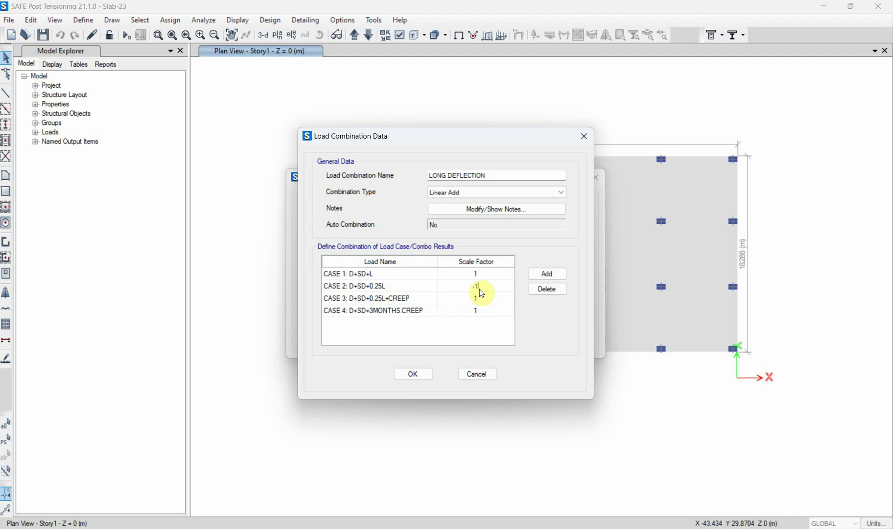
{"action": "left_click", "coordinate": [478, 313]}
{"action": "type", "text": "-1"}
{"action": "left_click", "coordinate": [417, 375]}
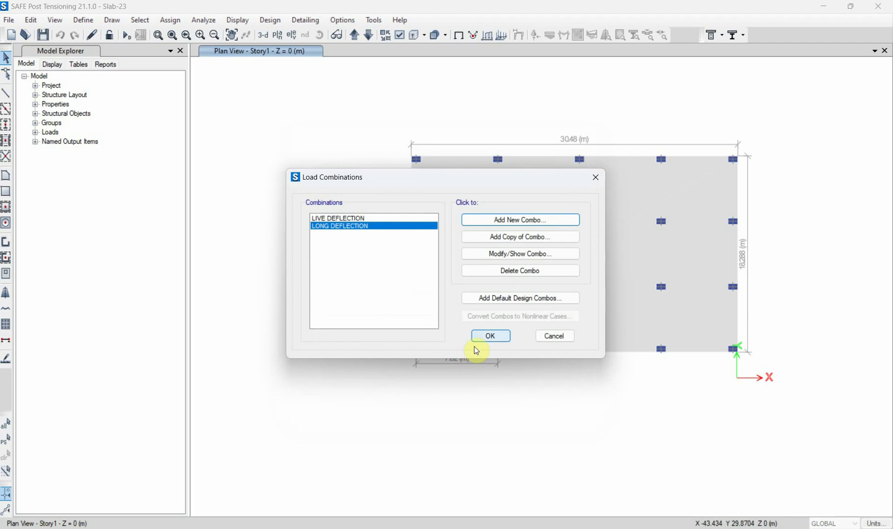
{"action": "left_click", "coordinate": [484, 336]}
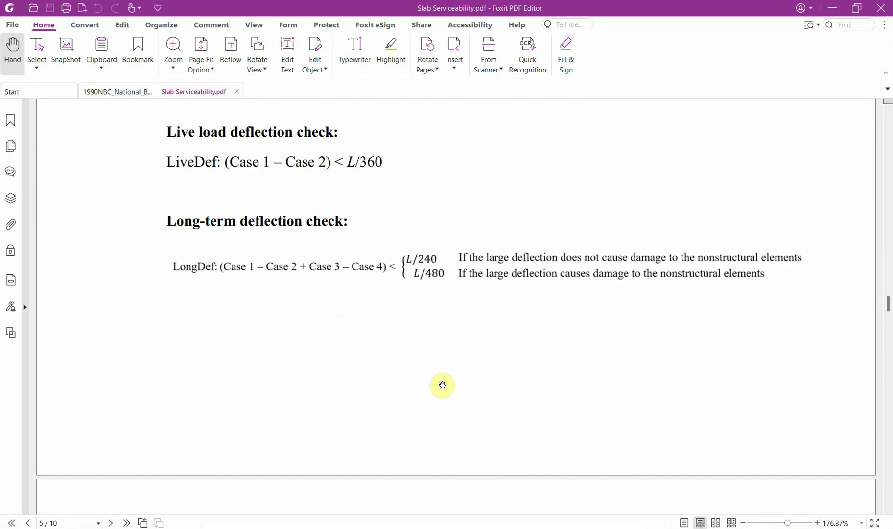
Step: Review the ACI 318-19 moment of inertia table and the strength load combinations in the Slab Serviceability PDF, and return to SAFE
{"action": "scroll", "coordinate": [354, 285], "scroll_direction": "down", "scroll_amount": 10}
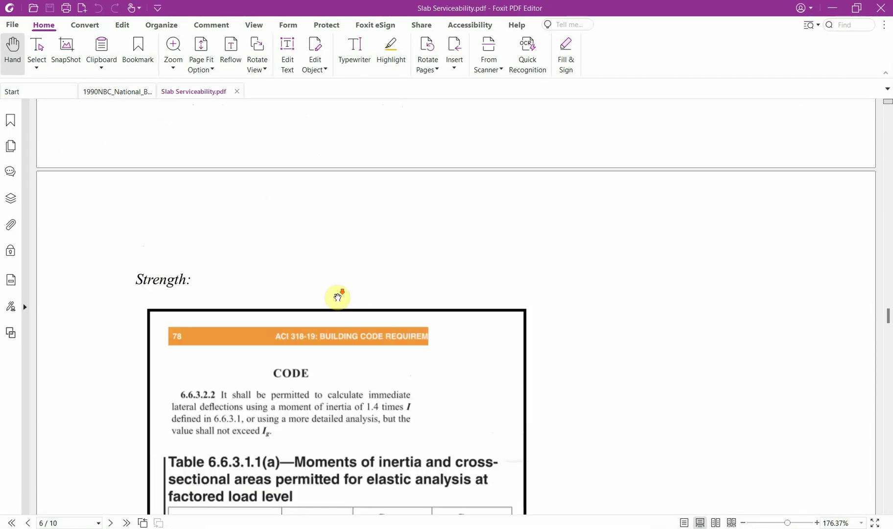
{"action": "scroll", "coordinate": [338, 297], "scroll_direction": "down", "scroll_amount": 5}
{"action": "scroll", "coordinate": [125, 186], "scroll_direction": "down", "scroll_amount": 1}
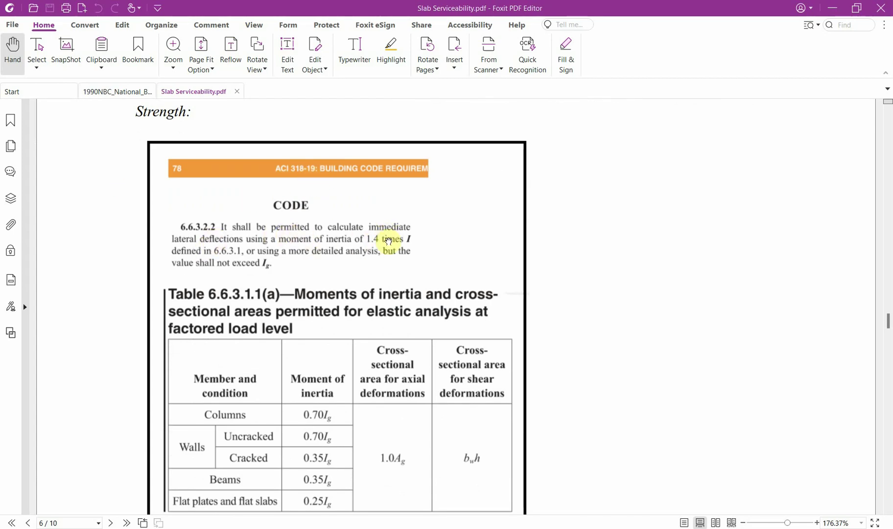
{"action": "scroll", "coordinate": [275, 247], "scroll_direction": "down", "scroll_amount": 2}
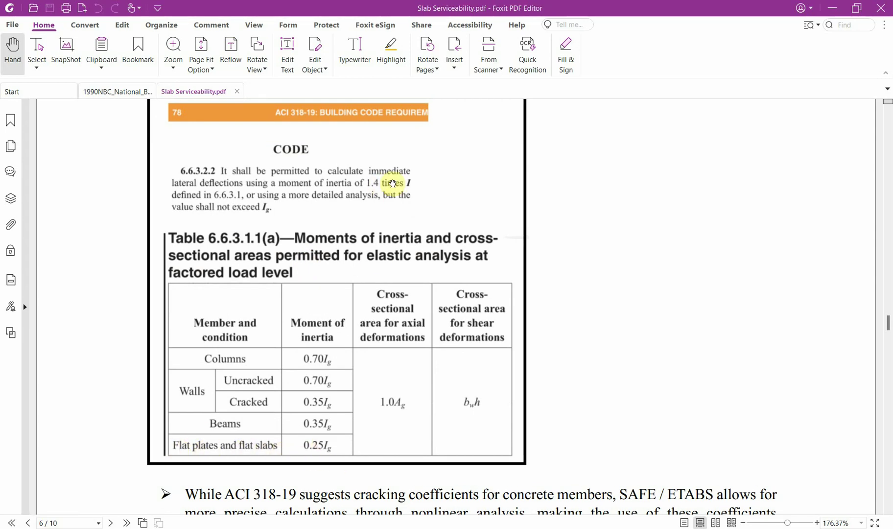
{"action": "scroll", "coordinate": [392, 184], "scroll_direction": "down", "scroll_amount": 4}
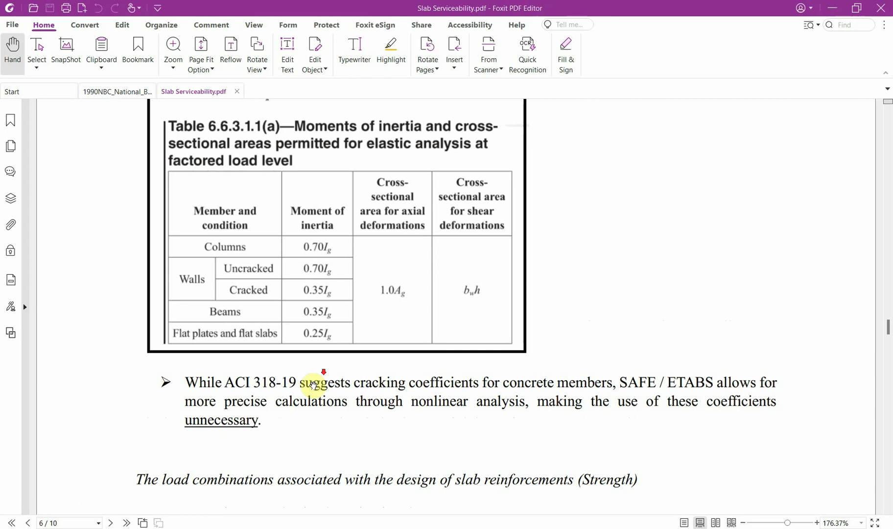
{"action": "scroll", "coordinate": [314, 384], "scroll_direction": "down", "scroll_amount": 4}
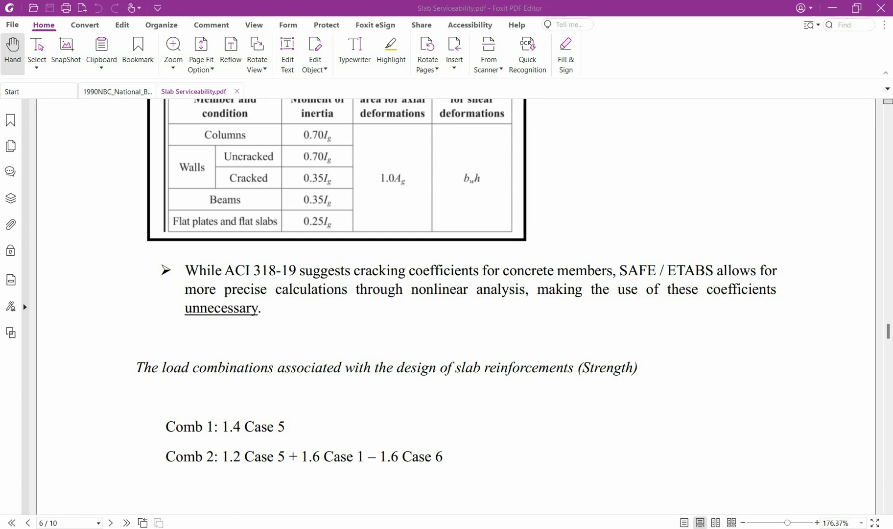
{"action": "left_click", "coordinate": [832, 8]}
Step: Add a new load combination named "Comb1: 1.4D"
{"action": "left_click", "coordinate": [78, 20]}
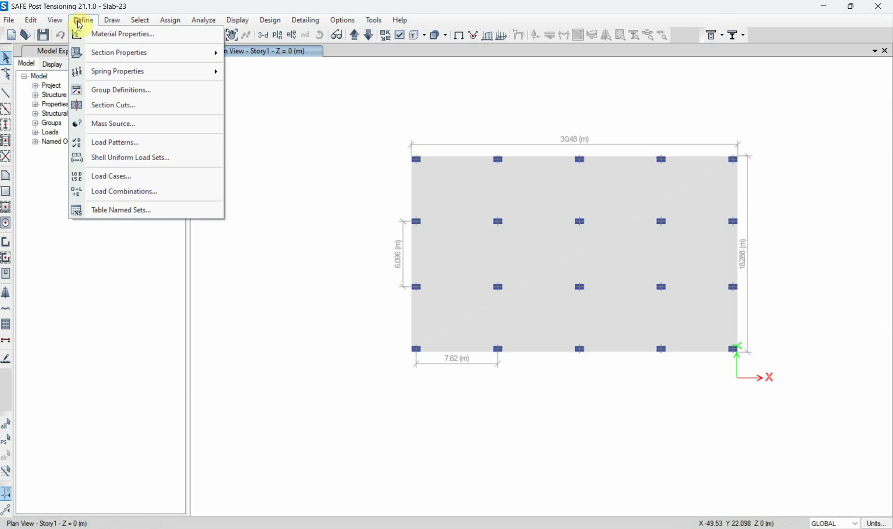
{"action": "left_click", "coordinate": [166, 190]}
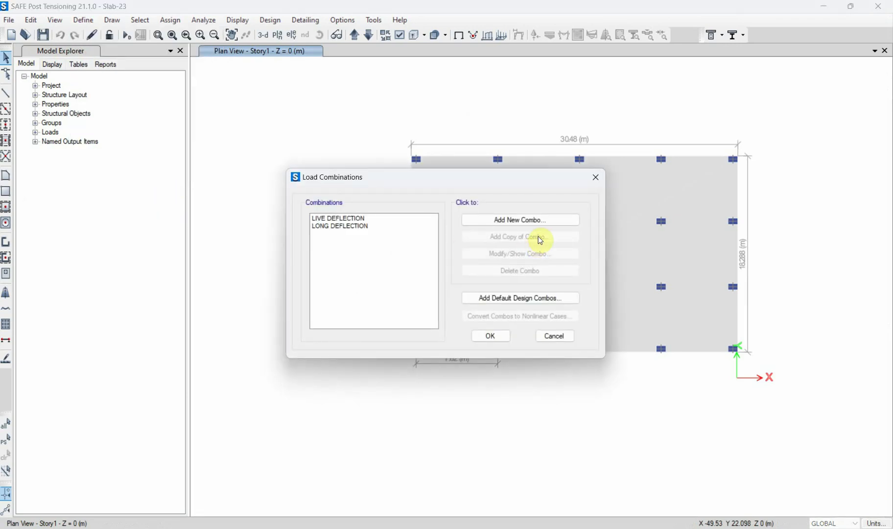
{"action": "left_click", "coordinate": [537, 220]}
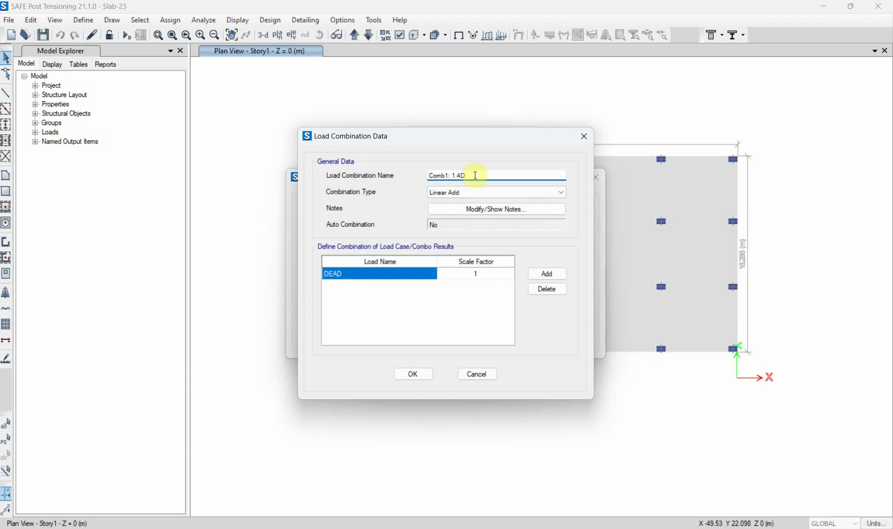
Step: Assign CASE 5: D+SD (LONG TERM) to Comb1 with scale factor 1.4 and accept the combination
{"action": "left_click", "coordinate": [421, 274]}
{"action": "left_click", "coordinate": [420, 274]}
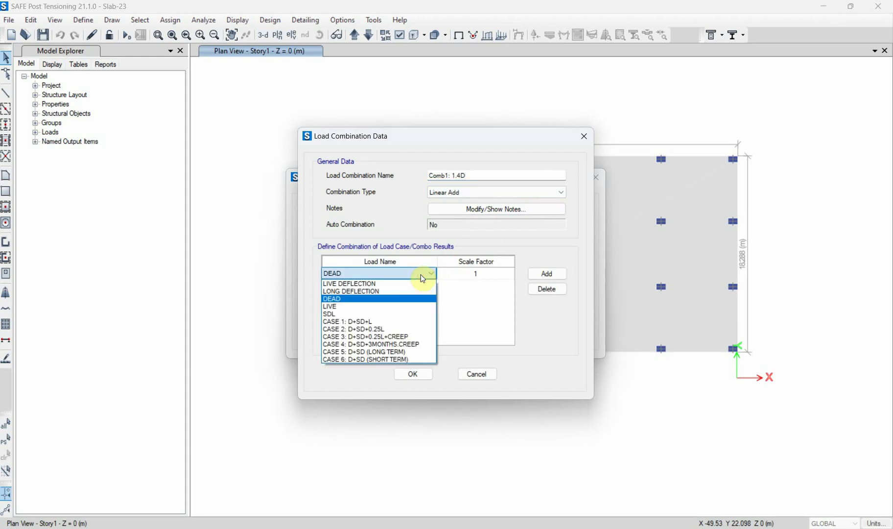
{"action": "left_click", "coordinate": [395, 352]}
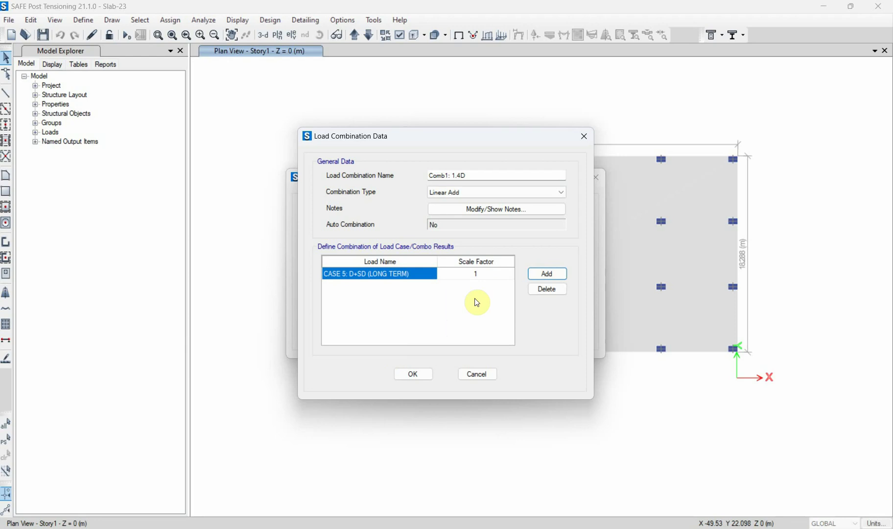
{"action": "left_click", "coordinate": [480, 274]}
{"action": "type", "text": "1.4"}
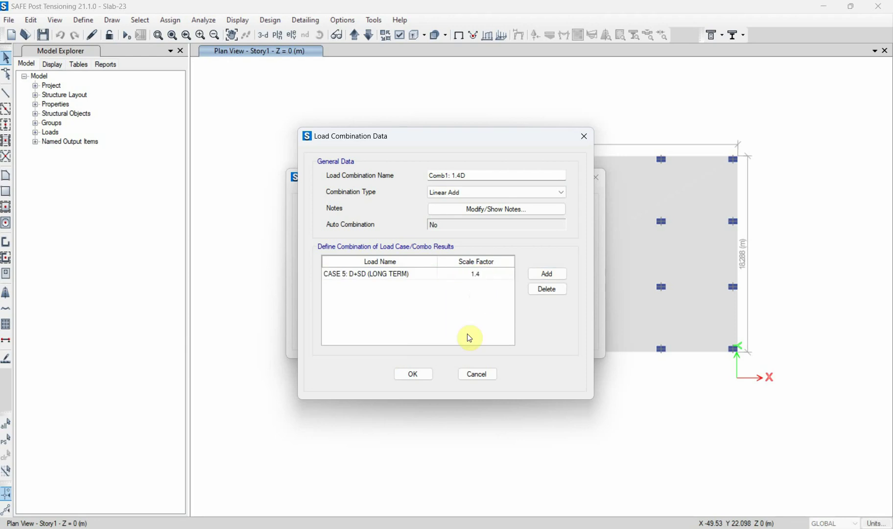
{"action": "left_click", "coordinate": [424, 376]}
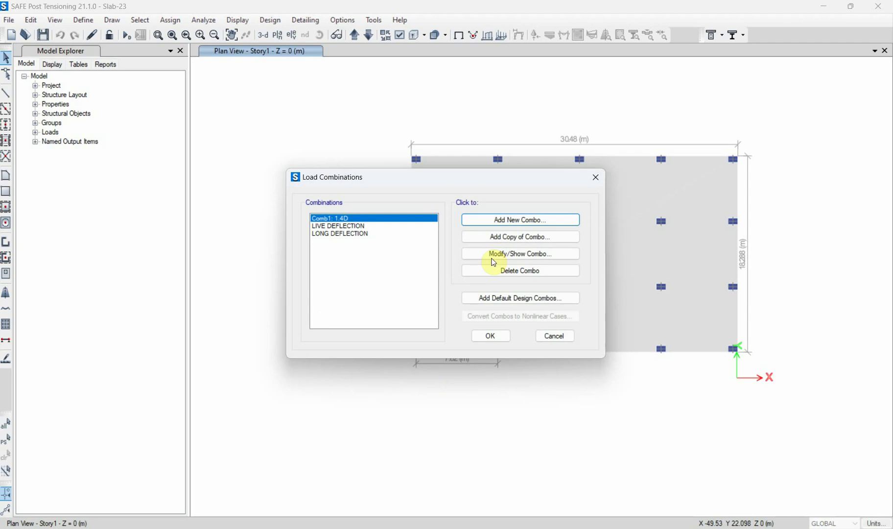
Step: Add a load combination named "Comb2: 1.2D+1.6L" with three load rows assigned to CASE 5, CASE 1 and CASE 6 in order
{"action": "left_click", "coordinate": [509, 221]}
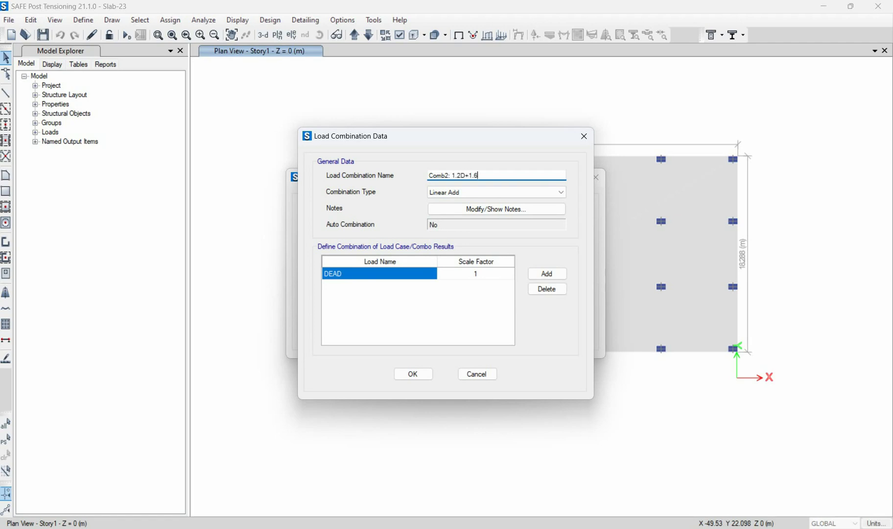
{"action": "double_click", "coordinate": [542, 274]}
{"action": "left_click", "coordinate": [406, 271]}
{"action": "left_click", "coordinate": [395, 275]}
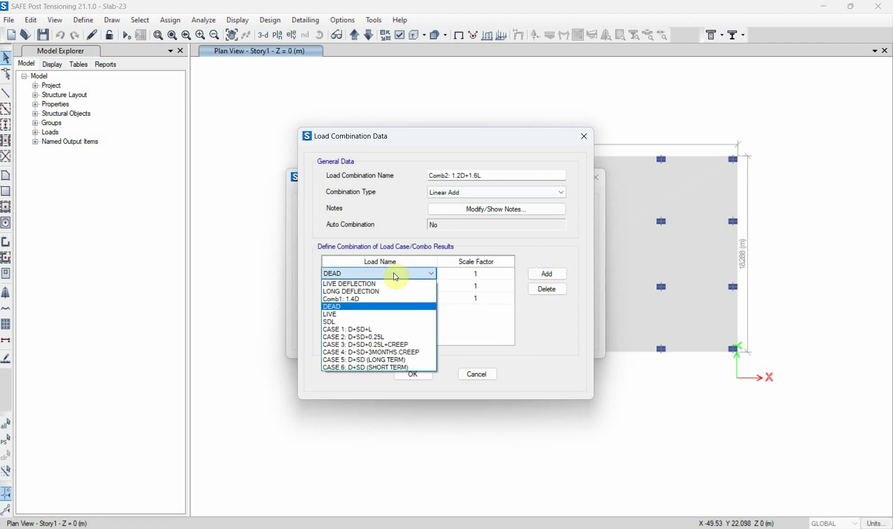
{"action": "left_click", "coordinate": [378, 360]}
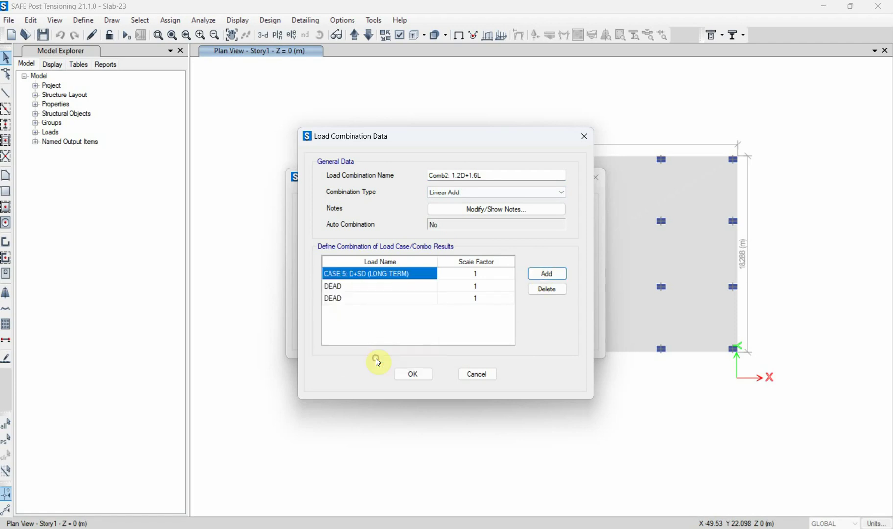
{"action": "left_click", "coordinate": [395, 286]}
{"action": "left_click", "coordinate": [395, 285]}
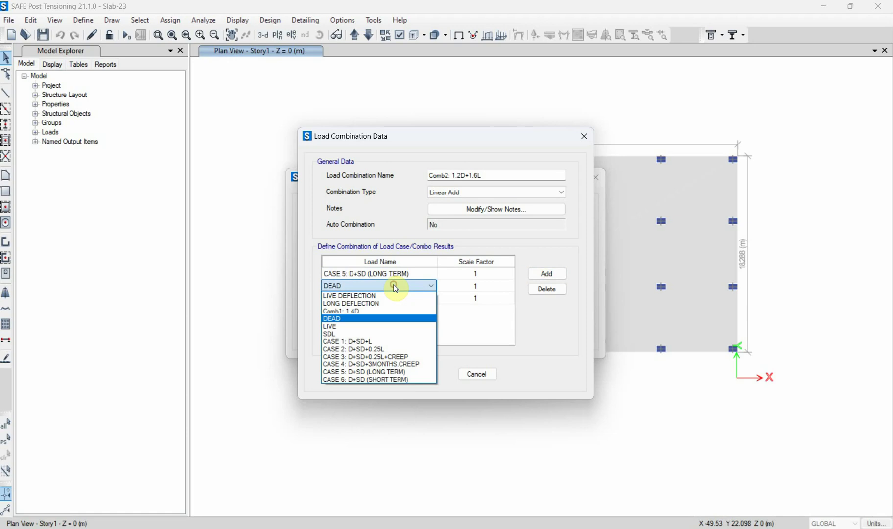
{"action": "left_click", "coordinate": [370, 340]}
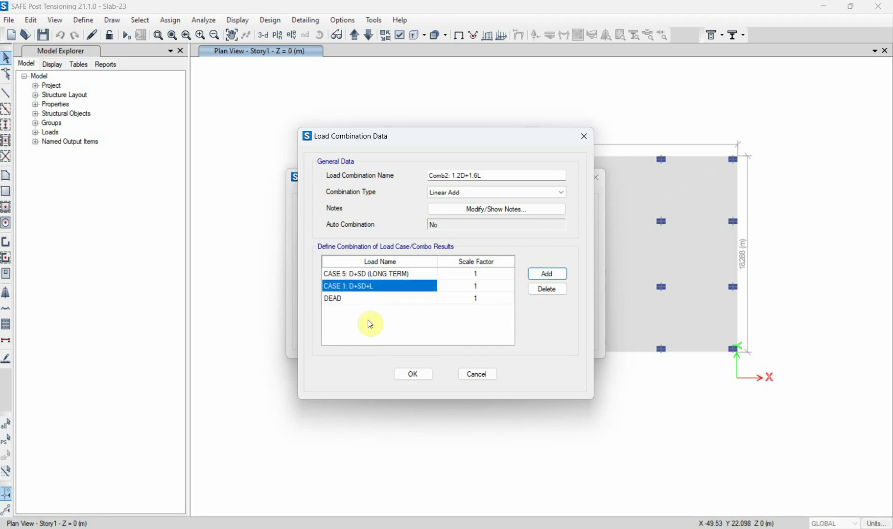
{"action": "left_click", "coordinate": [362, 297]}
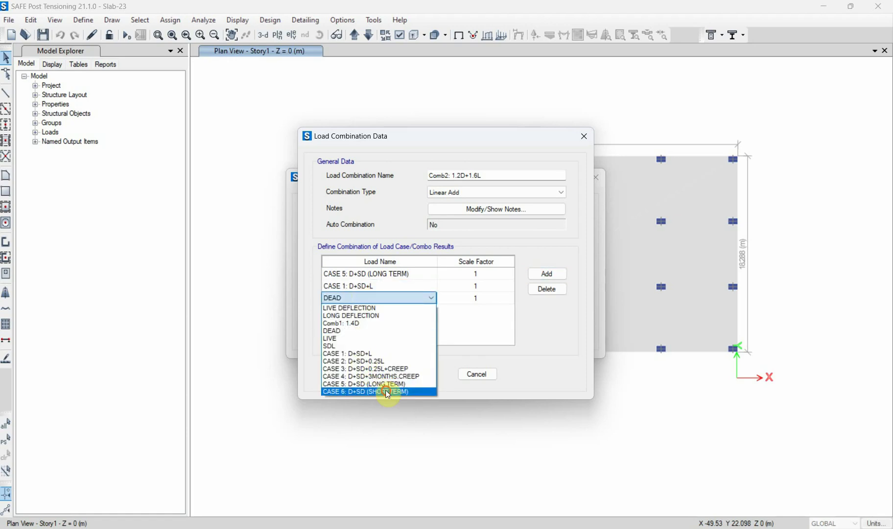
{"action": "left_click", "coordinate": [386, 390]}
Step: Set the Comb2 scale factors to 1.2 for CASE 5, 1.6 for CASE 1 and -1.6 for CASE 6, and accept the load combinations
{"action": "left_click", "coordinate": [474, 274]}
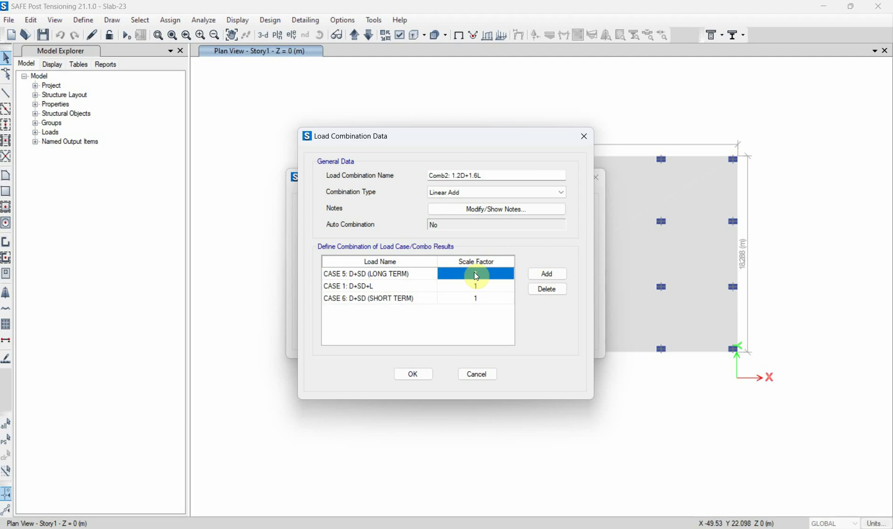
{"action": "left_click", "coordinate": [474, 273]}
{"action": "type", "text": ".2"}
{"action": "left_click", "coordinate": [479, 286]}
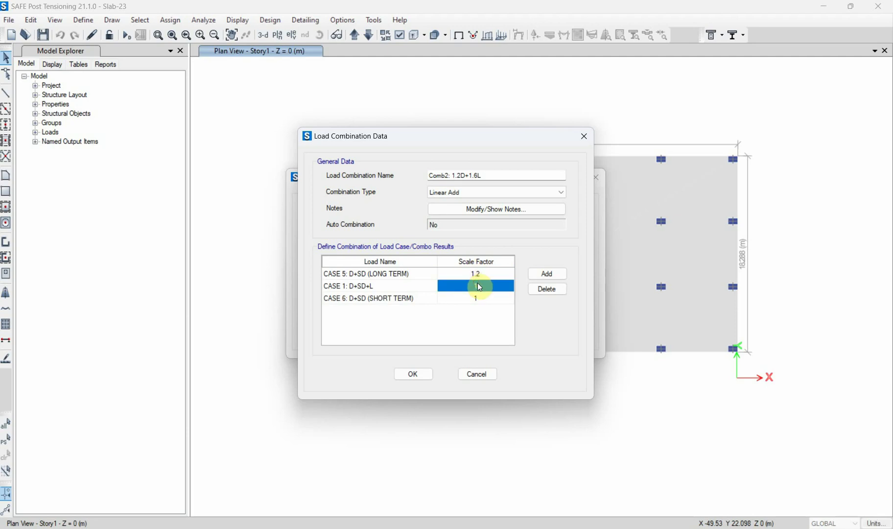
{"action": "left_click", "coordinate": [479, 285]}
{"action": "type", "text": ".6"}
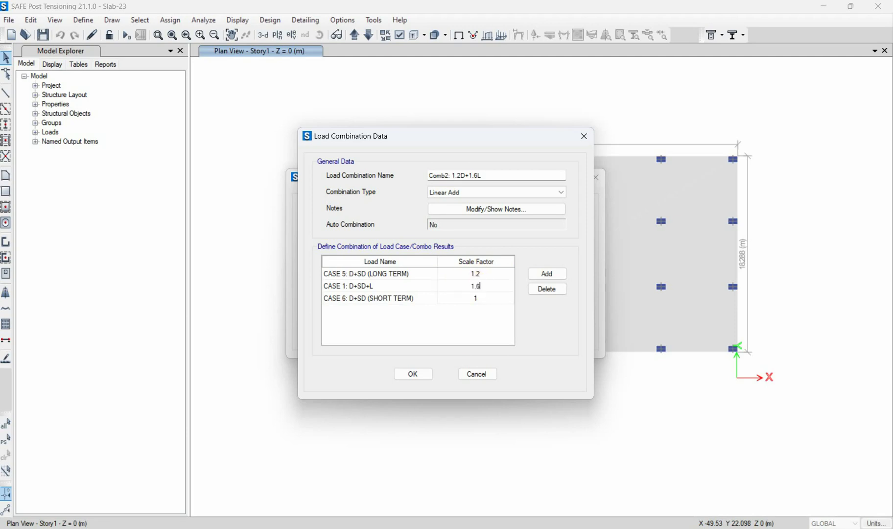
{"action": "left_click", "coordinate": [488, 299]}
{"action": "key", "text": "BackSpace"}
{"action": "type", "text": "-1.6"}
{"action": "left_click", "coordinate": [418, 373]}
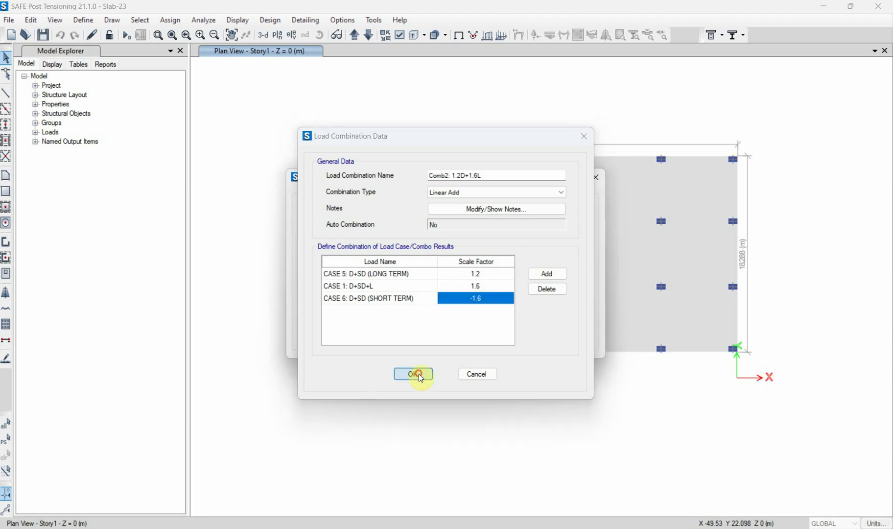
{"action": "left_click", "coordinate": [486, 337]}
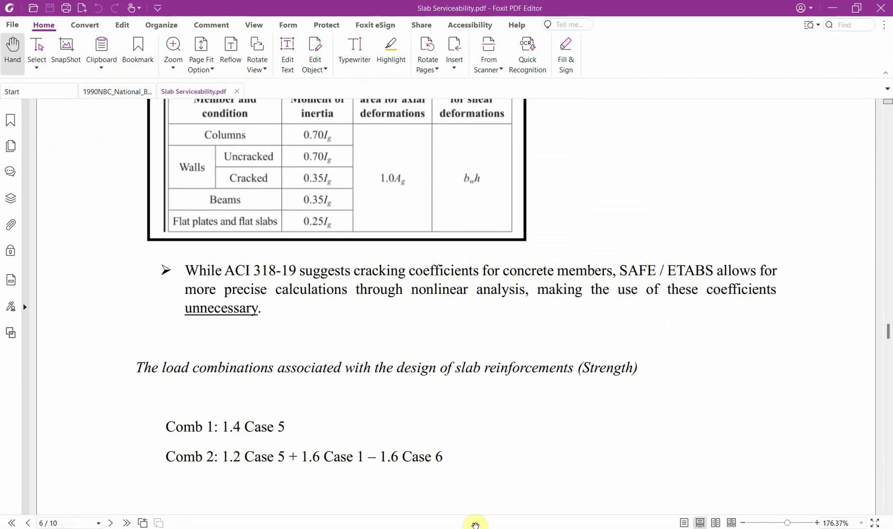
Step: Review the maximum mesh size recommendation below the strength combinations in the Slab Serviceability PDF, and return to SAFE
{"action": "scroll", "coordinate": [429, 369], "scroll_direction": "down", "scroll_amount": 3}
{"action": "scroll", "coordinate": [424, 361], "scroll_direction": "down", "scroll_amount": 1}
{"action": "scroll", "coordinate": [424, 360], "scroll_direction": "down", "scroll_amount": 2}
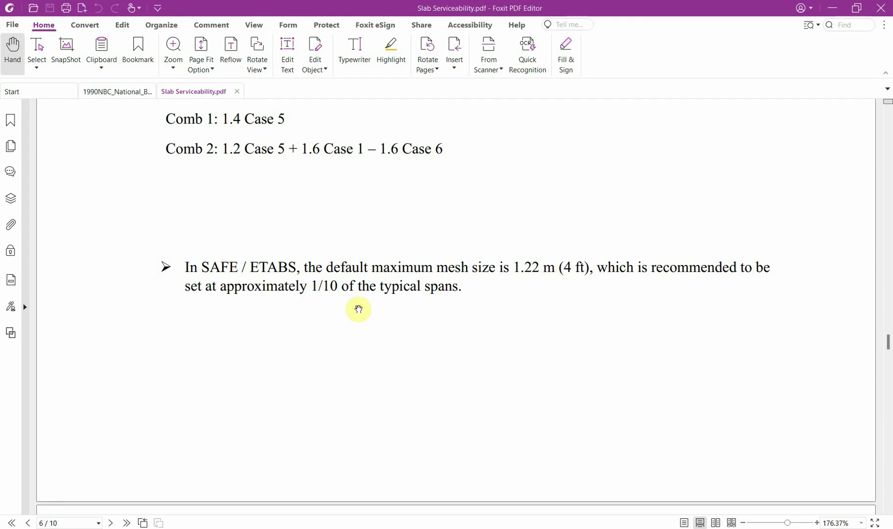
{"action": "scroll", "coordinate": [220, 314], "scroll_direction": "down", "scroll_amount": 2}
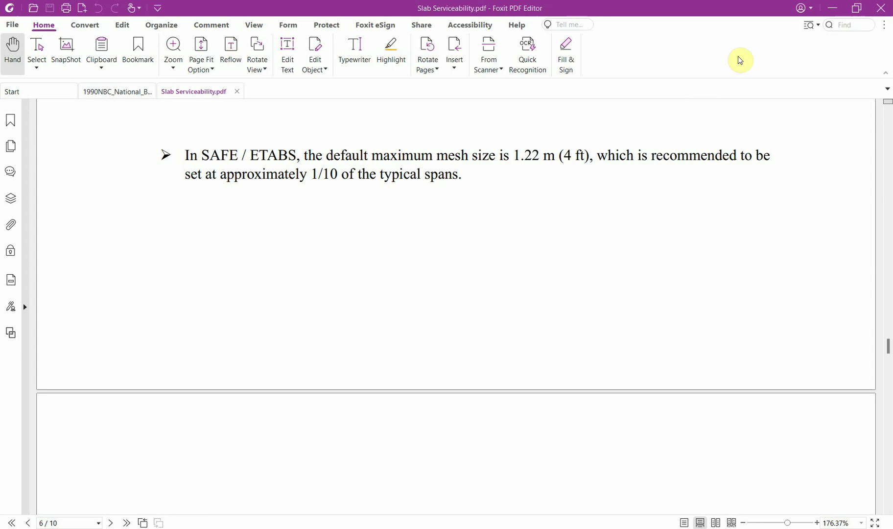
{"action": "left_click", "coordinate": [832, 8]}
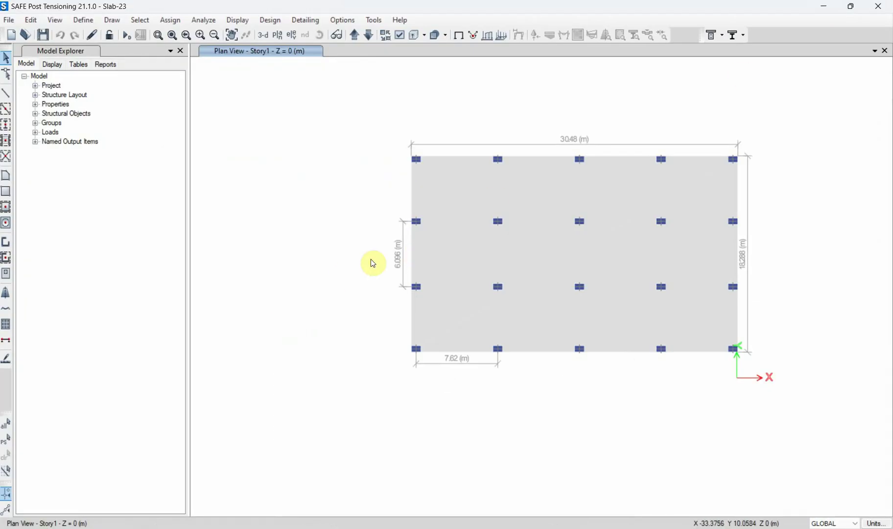
Step: Set the approximate maximum size of the automatic rectangular floor mesh to 0.6 m
{"action": "left_click", "coordinate": [213, 22]}
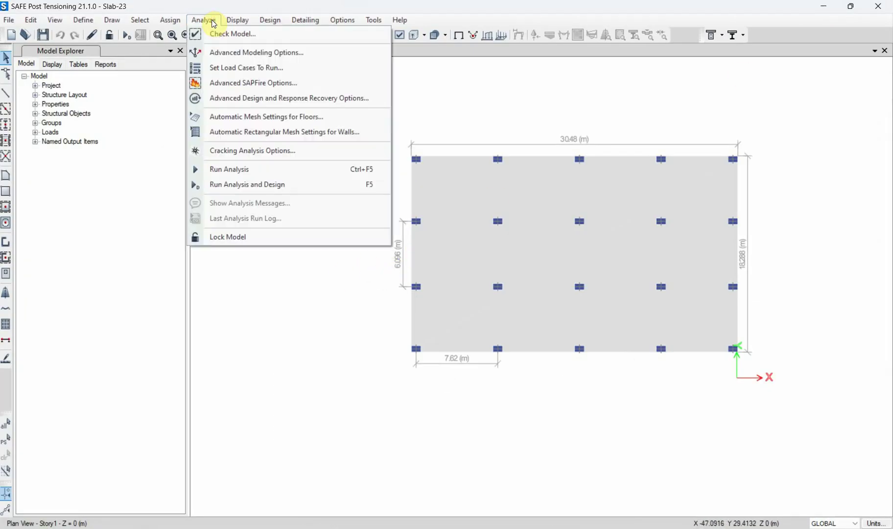
{"action": "left_click", "coordinate": [283, 117]}
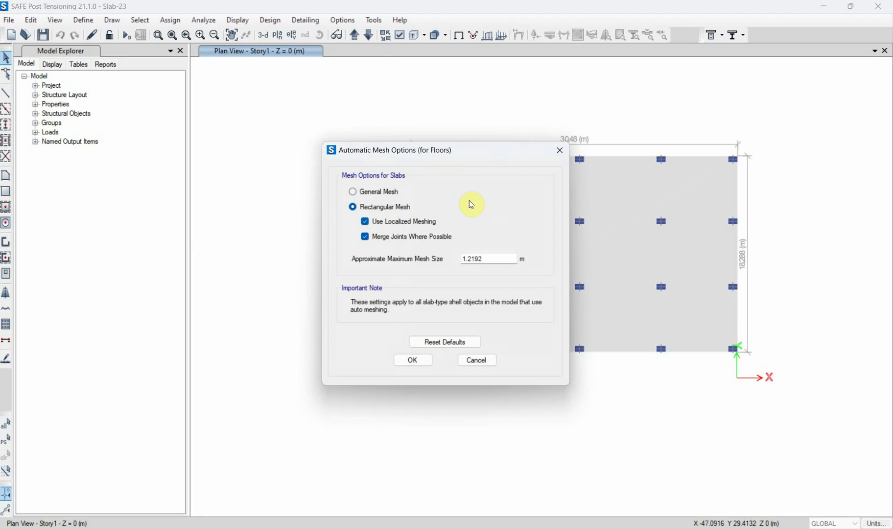
{"action": "left_click_drag", "start_coordinate": [496, 253], "coordinate": [453, 258]}
{"action": "type", "text": "0.6"}
{"action": "left_click_drag", "start_coordinate": [478, 167], "coordinate": [583, 186]}
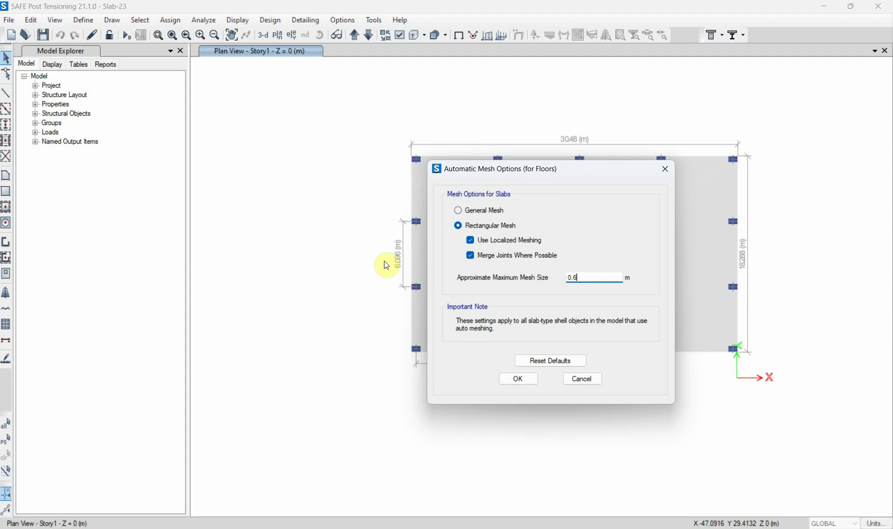
{"action": "left_click", "coordinate": [518, 379]}
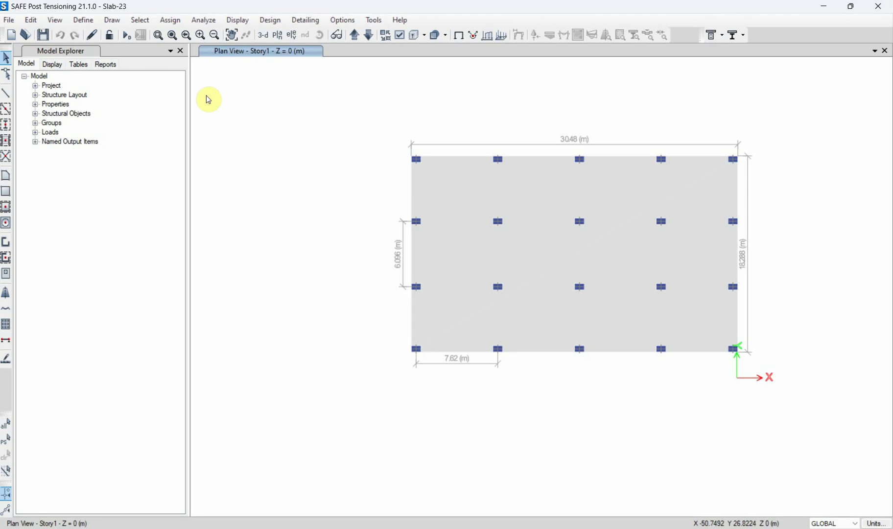
Step: Select Comb1: 1.4D and Comb2: 1.2D+1.6L as the strength design combinations for concrete slab/beam design
{"action": "left_click", "coordinate": [261, 22]}
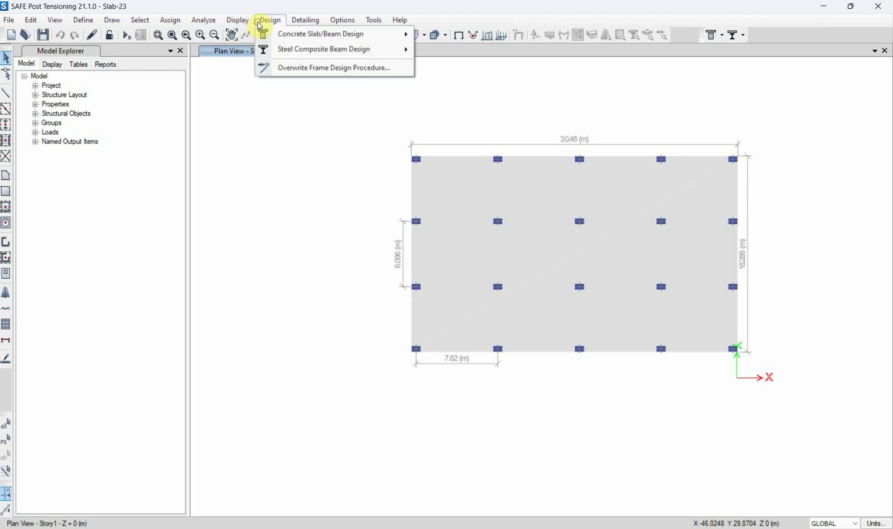
{"action": "mouse_move", "coordinate": [312, 34]}
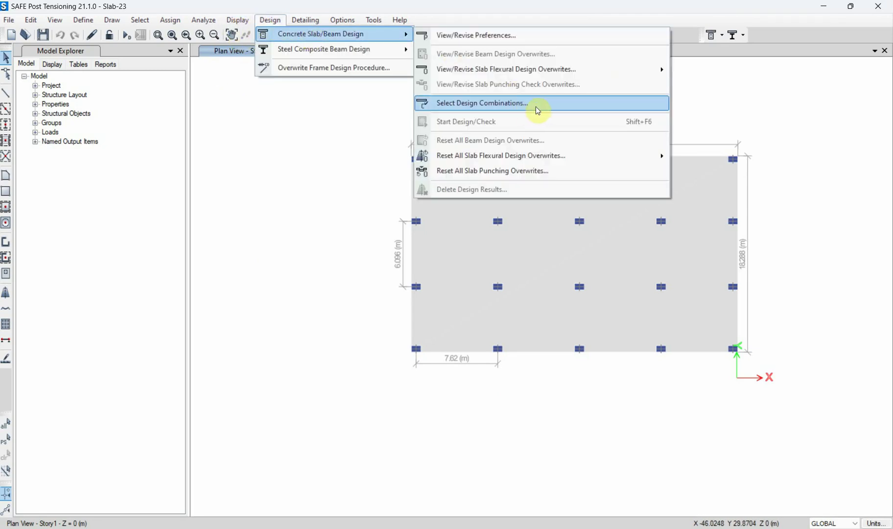
{"action": "left_click", "coordinate": [548, 105]}
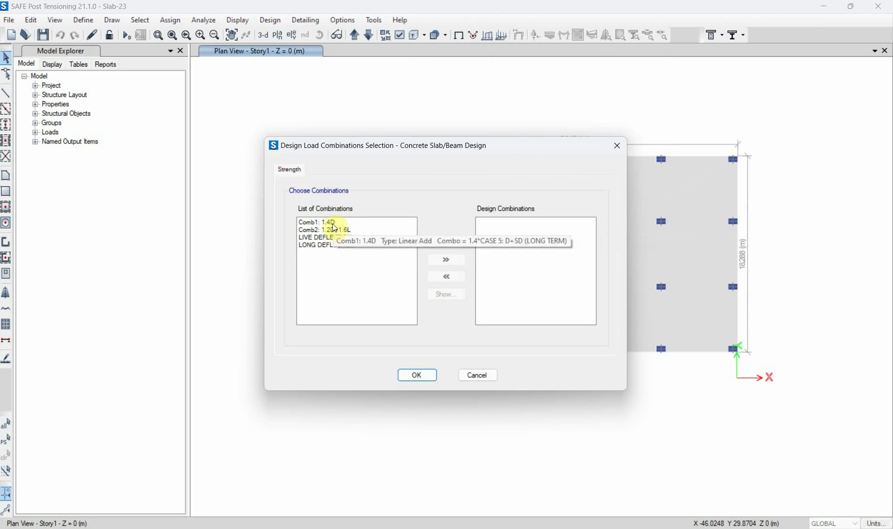
{"action": "left_click_drag", "start_coordinate": [323, 222], "coordinate": [330, 229]}
{"action": "left_click", "coordinate": [430, 259]}
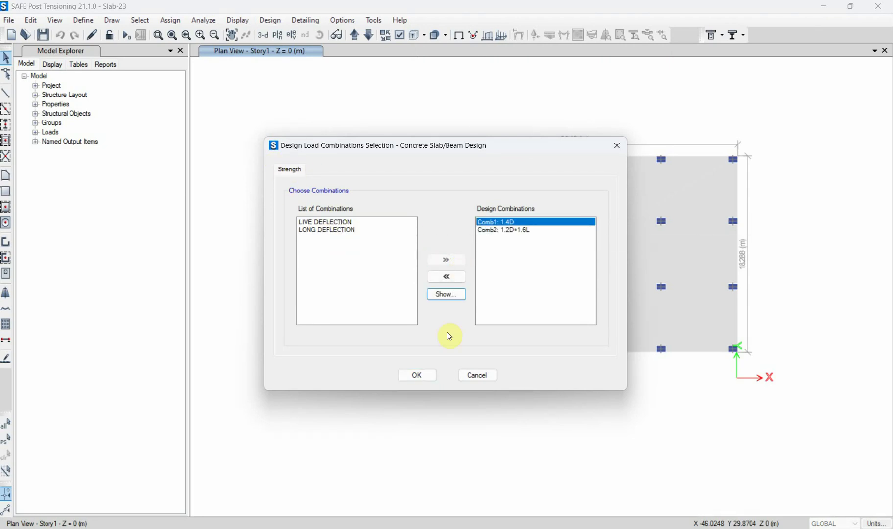
{"action": "left_click", "coordinate": [427, 374]}
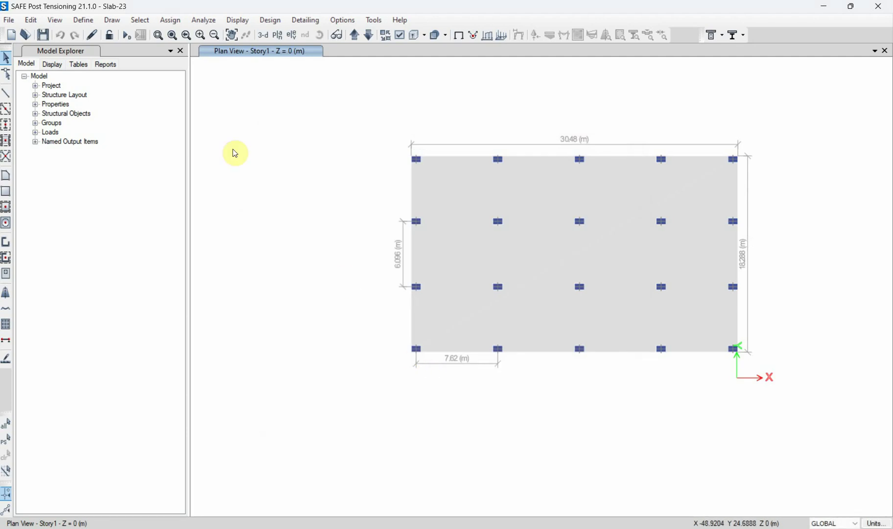
Step: Run the analysis and display the deformed shape contours for the LIVE DEFLECTION combination
{"action": "left_click", "coordinate": [127, 37]}
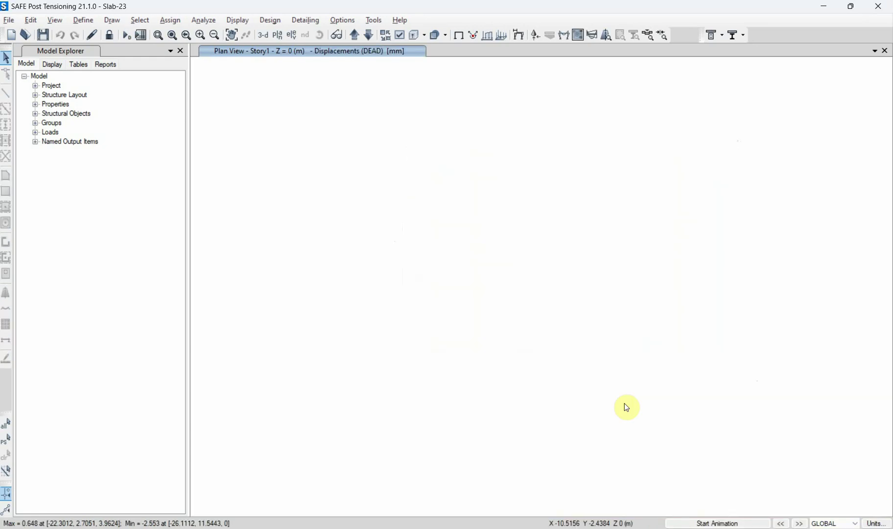
{"action": "middle_click_drag", "start_coordinate": [615, 404], "coordinate": [586, 403]}
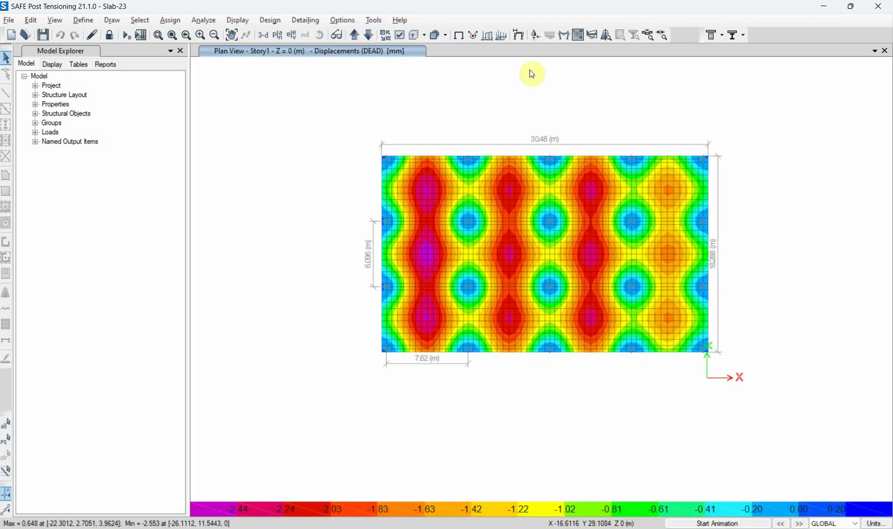
{"action": "left_click", "coordinate": [518, 41]}
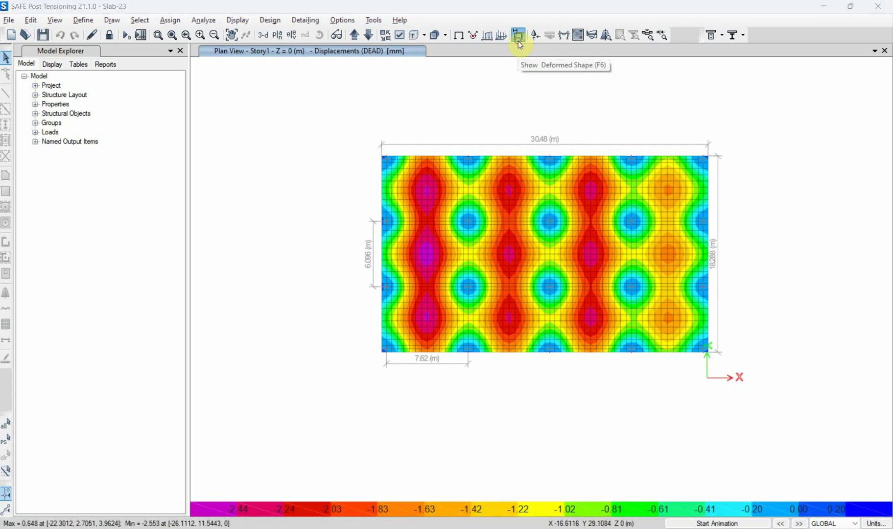
{"action": "left_click", "coordinate": [431, 126]}
{"action": "left_click", "coordinate": [402, 141]}
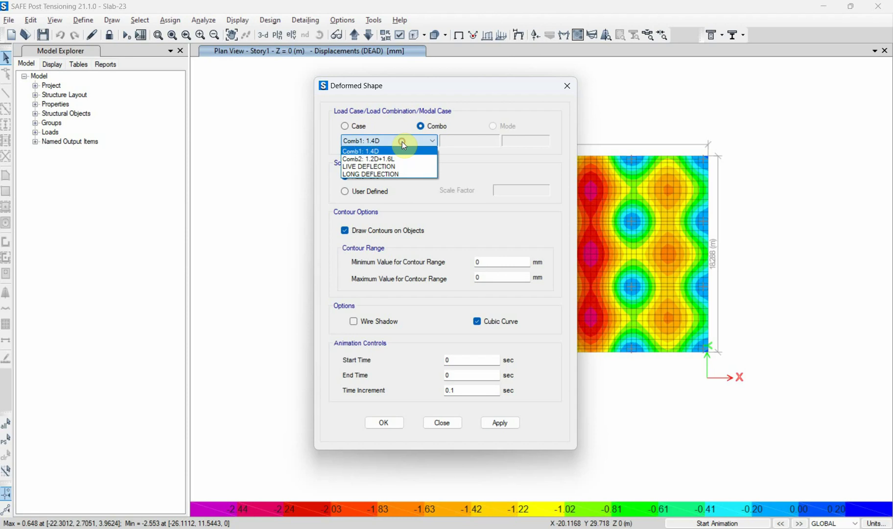
{"action": "left_click", "coordinate": [397, 166]}
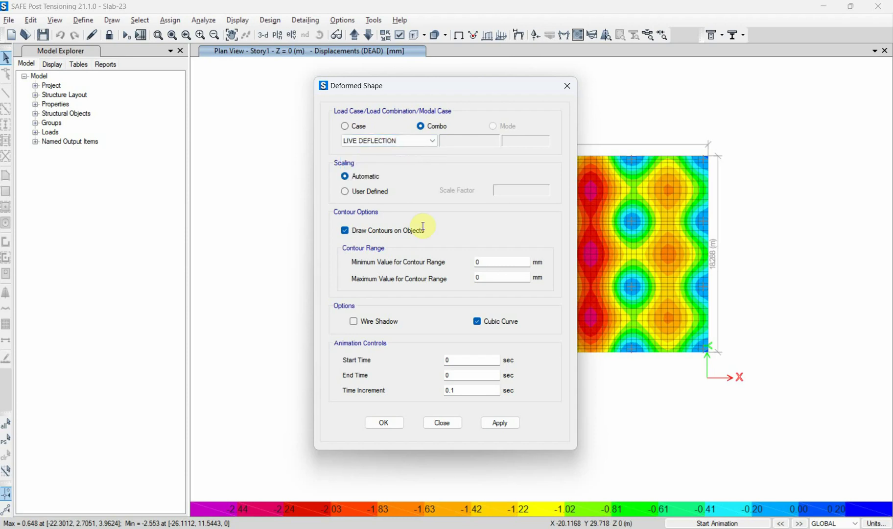
{"action": "left_click", "coordinate": [492, 427]}
{"action": "left_click_drag", "start_coordinate": [440, 91], "coordinate": [177, 99]}
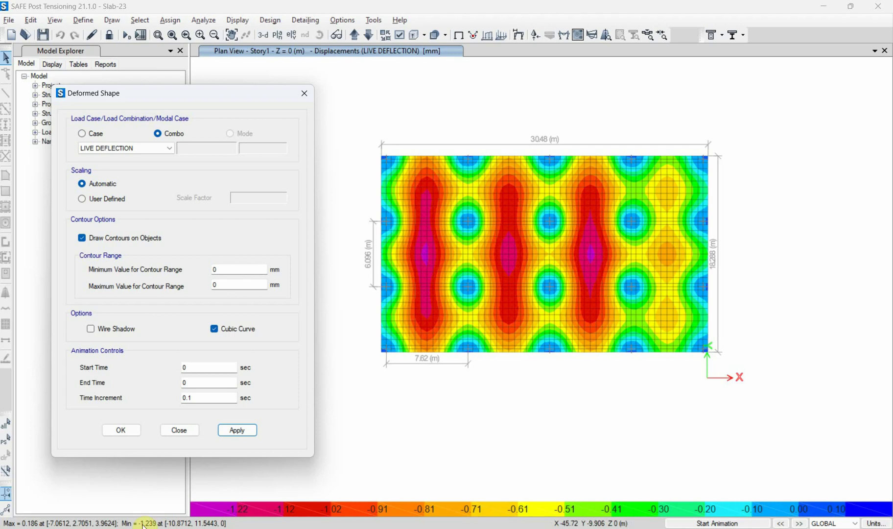
Step: Review the live load and long-term deflection check limits in the Slab Serviceability PDF, and return to SAFE
{"action": "right_click", "coordinate": [420, 253]}
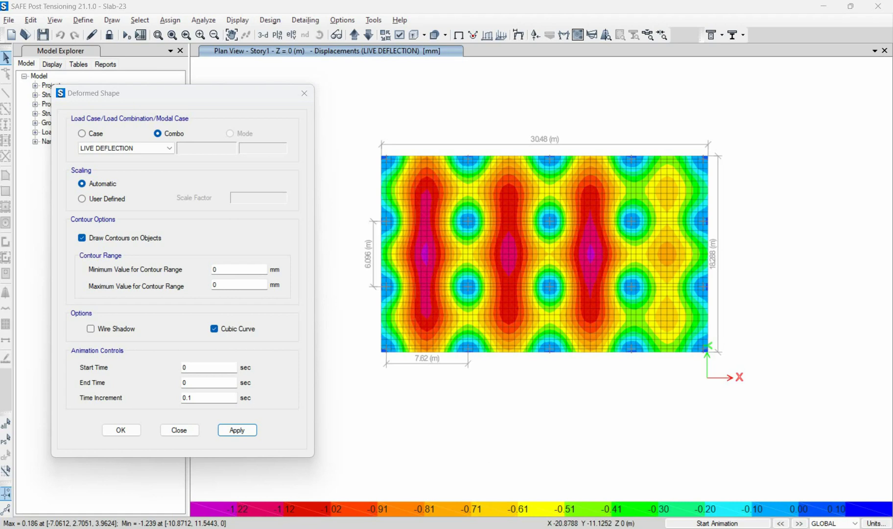
{"action": "key", "text": "alt+Tab"}
{"action": "scroll", "coordinate": [518, 297], "scroll_direction": "up", "scroll_amount": 13}
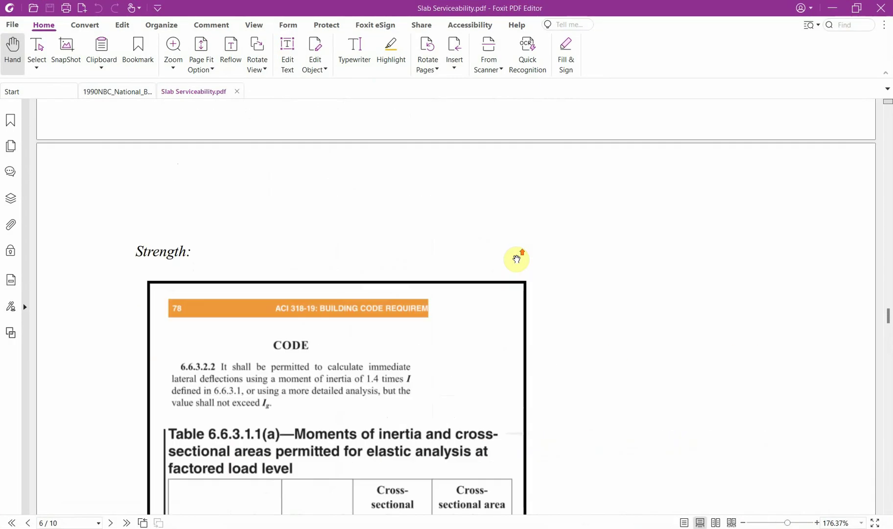
{"action": "scroll", "coordinate": [517, 259], "scroll_direction": "up", "scroll_amount": 8}
{"action": "scroll", "coordinate": [424, 253], "scroll_direction": "down", "scroll_amount": 2}
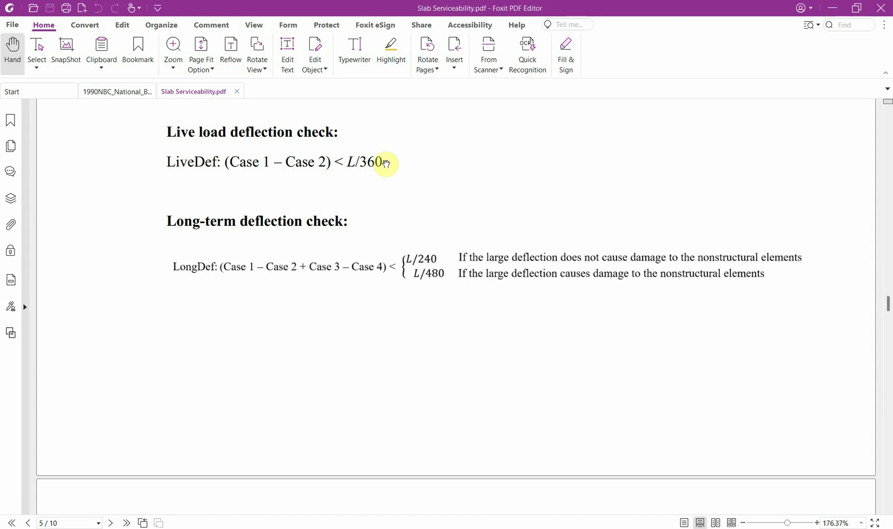
{"action": "left_click", "coordinate": [832, 8]}
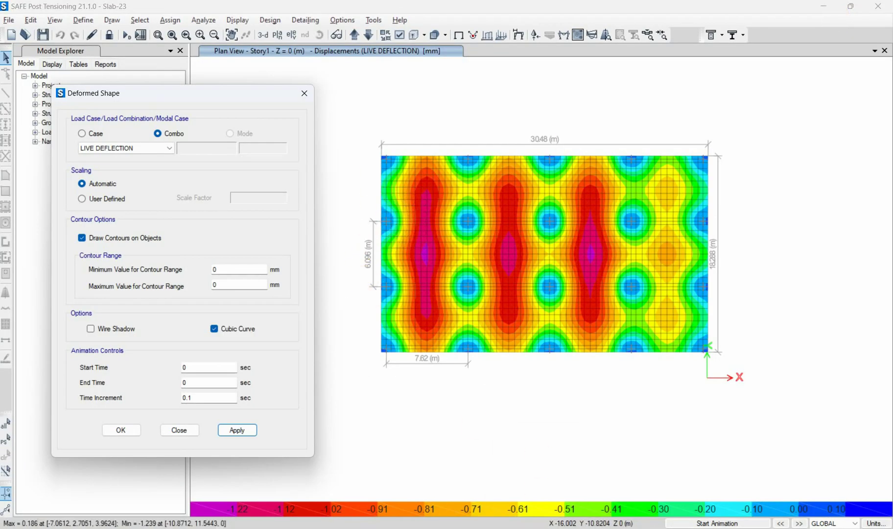
Step: Open Calculator, divide 6000 by 360 to compute the allowable live load deflection, and return to SAFE
{"action": "right_click", "coordinate": [543, 528]}
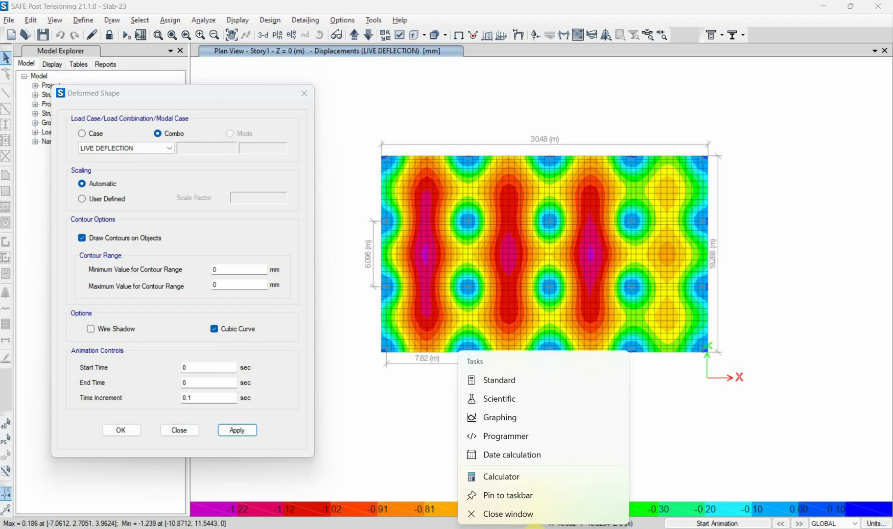
{"action": "left_click", "coordinate": [521, 514]}
{"action": "left_click", "coordinate": [313, 528]}
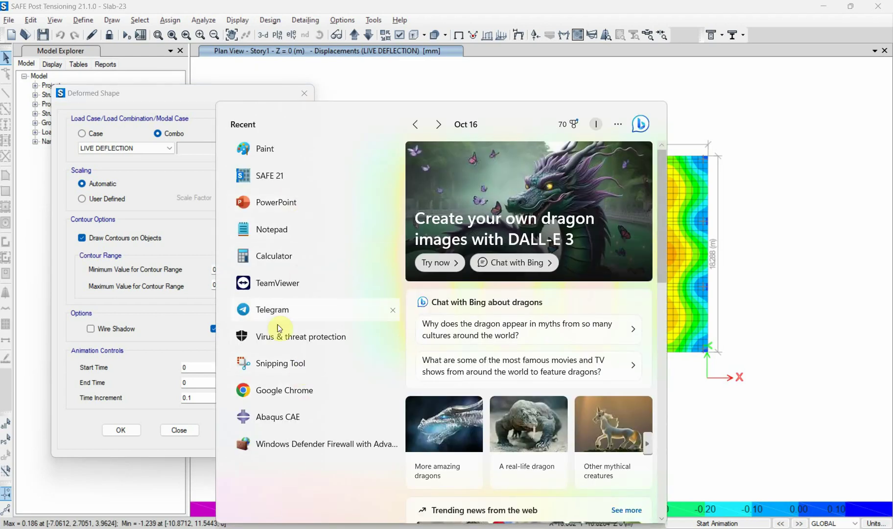
{"action": "left_click", "coordinate": [269, 259]}
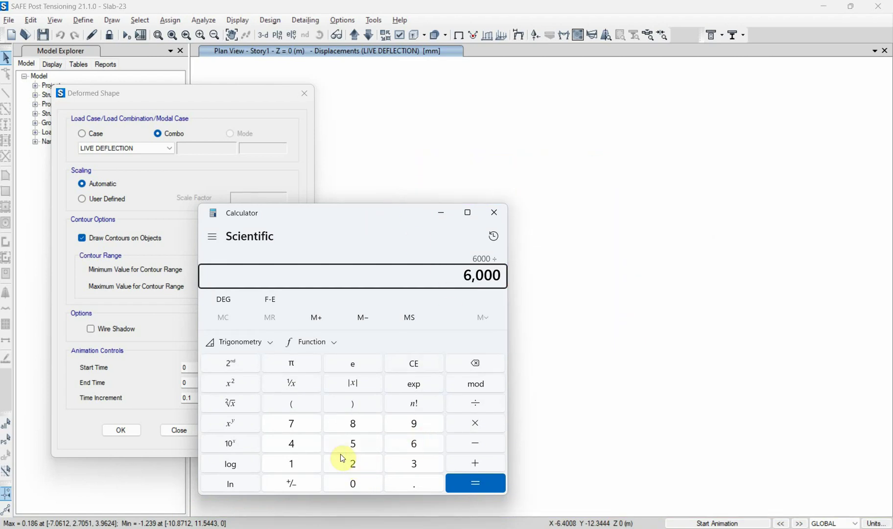
{"action": "left_click", "coordinate": [408, 461]}
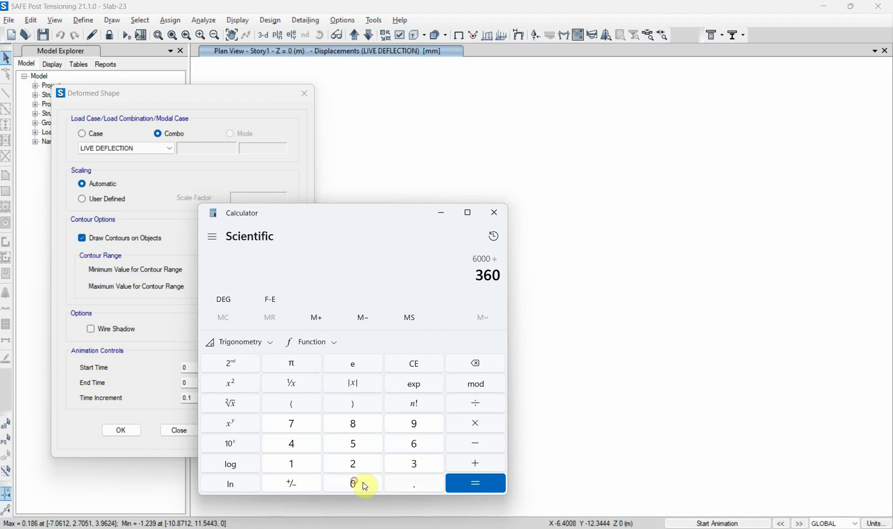
{"action": "left_click", "coordinate": [469, 478]}
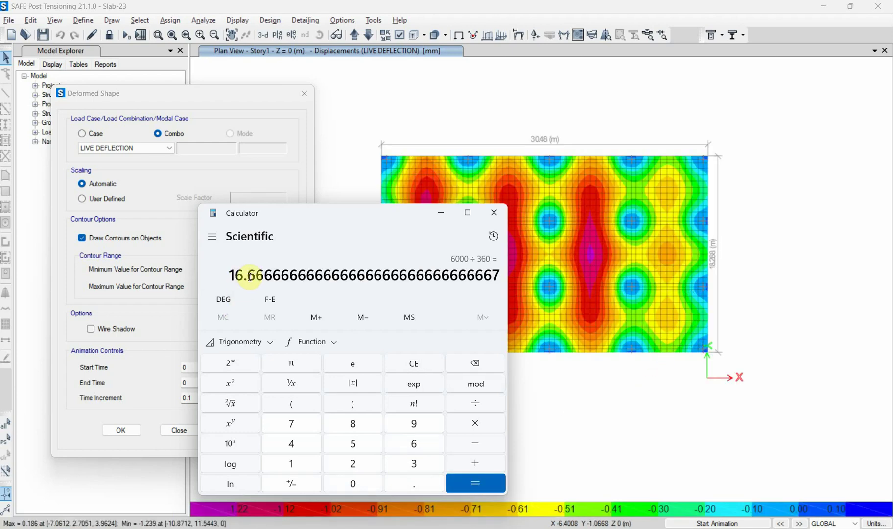
{"action": "left_click", "coordinate": [424, 104]}
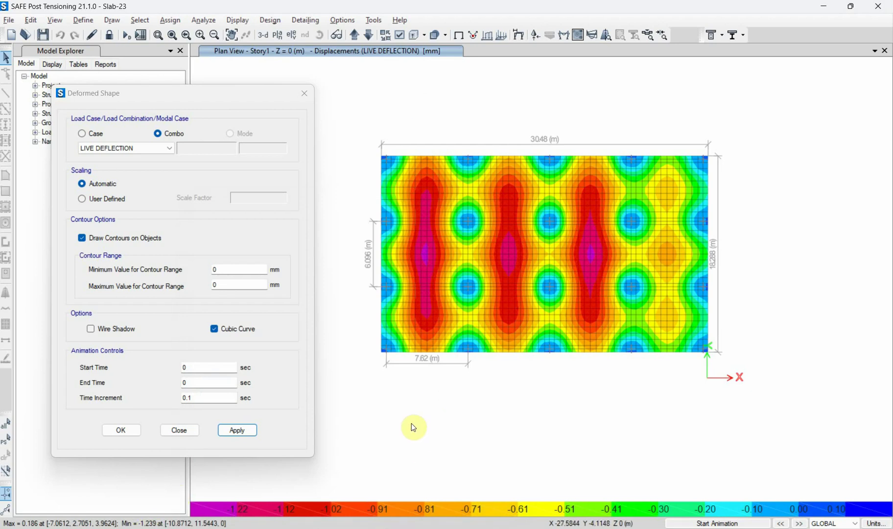
Step: Display the deformed shape contours for the LONG DEFLECTION combination
{"action": "left_click", "coordinate": [119, 147]}
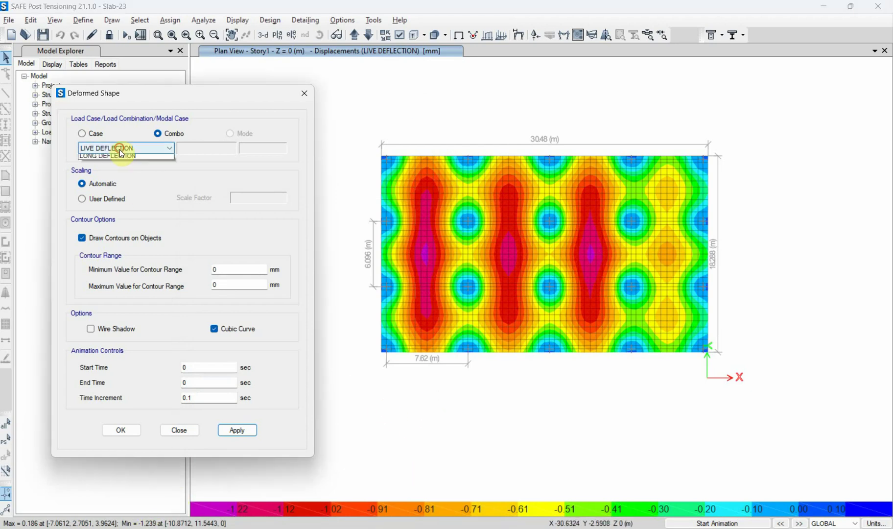
{"action": "left_click", "coordinate": [103, 180]}
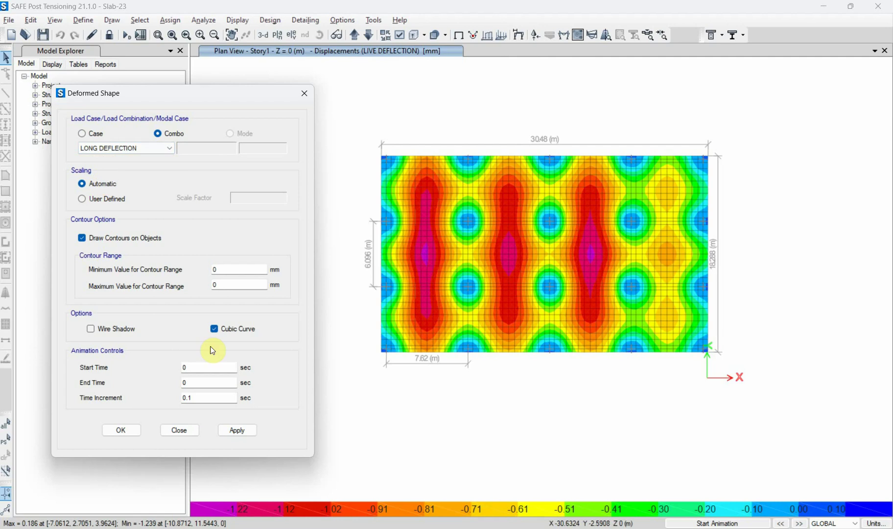
{"action": "left_click", "coordinate": [243, 429]}
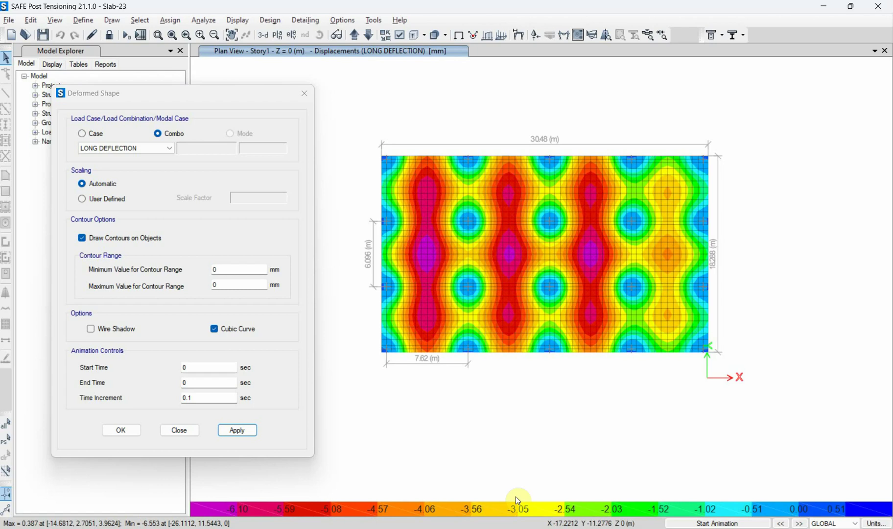
Step: Switch to Calculator and divide 6000 by 240 for the allowable long-term deflection, checking the L/240 limit in the Slab Serviceability PDF
{"action": "key", "text": "alt+Tab"}
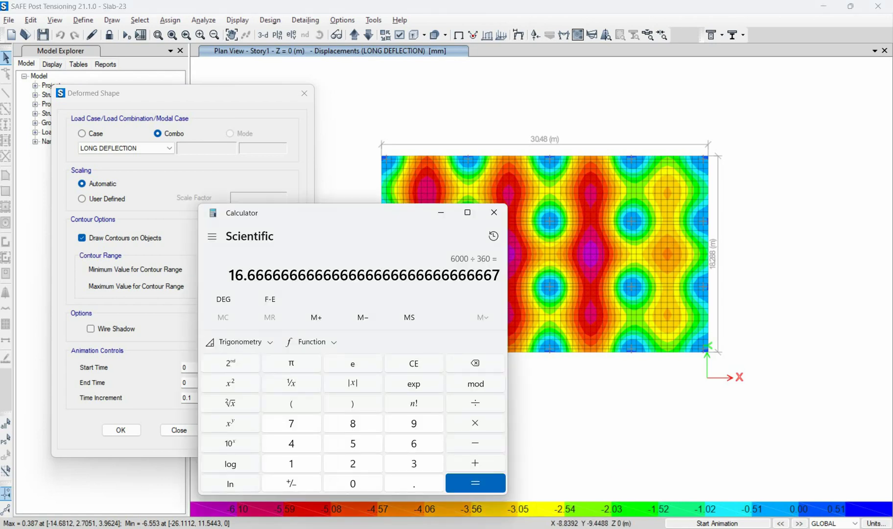
{"action": "key", "text": "Escape"}
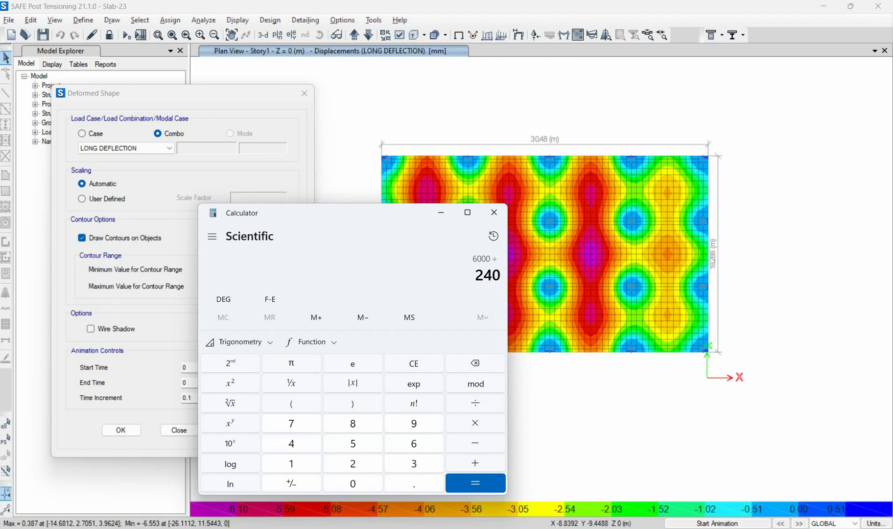
{"action": "key", "text": "alt+Tab"}
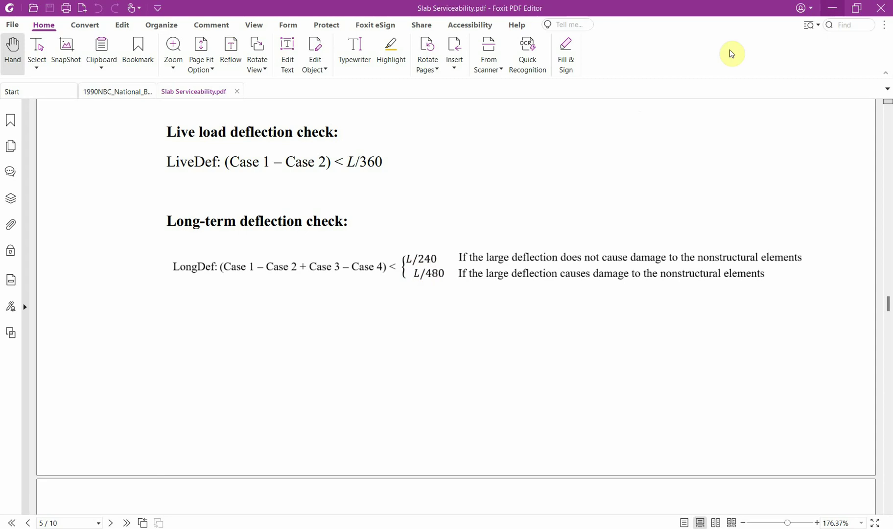
{"action": "left_click", "coordinate": [840, 11]}
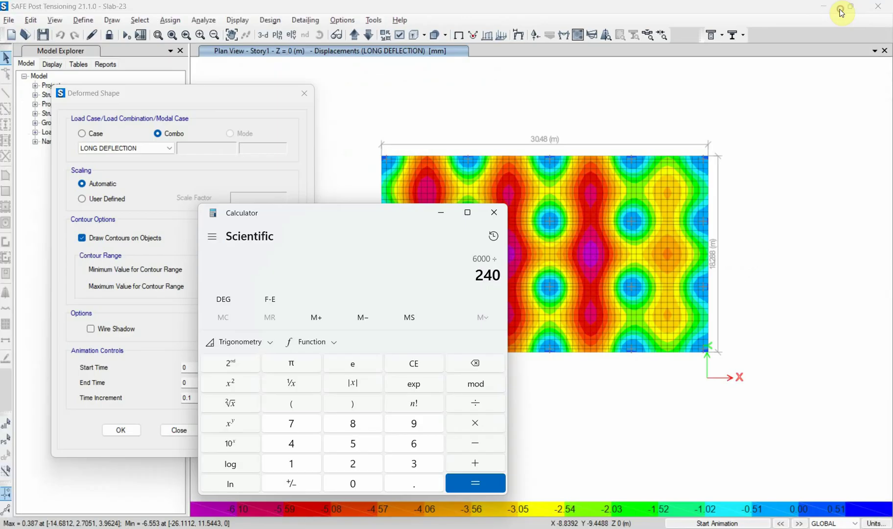
{"action": "left_click", "coordinate": [475, 483]}
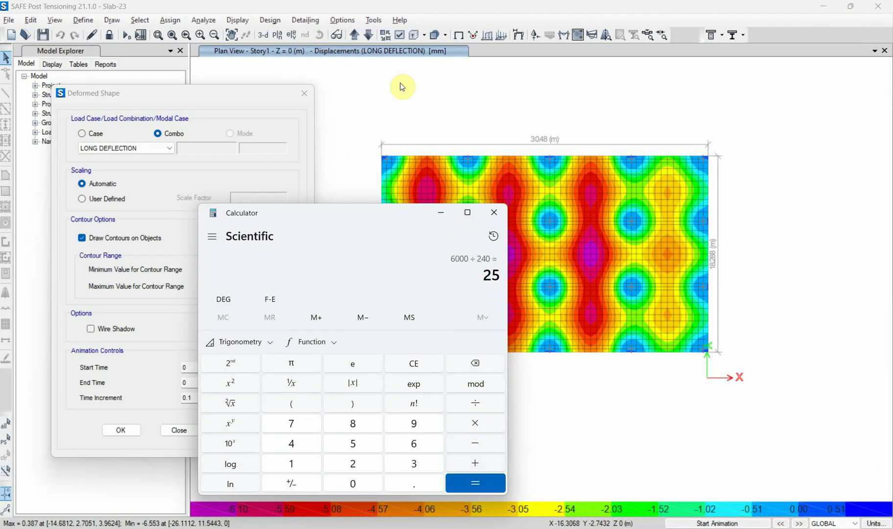
Step: Return to SAFE and inspect the long-term deflection in the middle of the slab's leftmost bay
{"action": "left_click", "coordinate": [443, 217]}
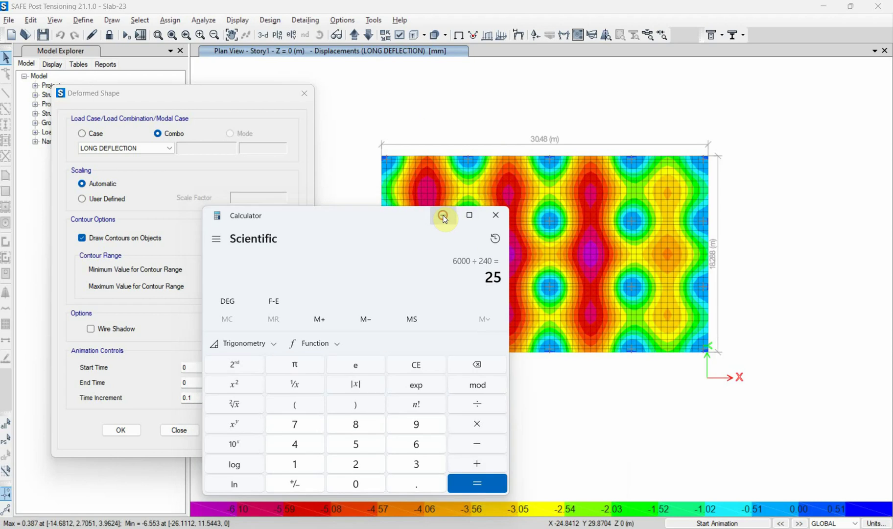
{"action": "right_click", "coordinate": [417, 281]}
{"action": "right_click", "coordinate": [427, 252]}
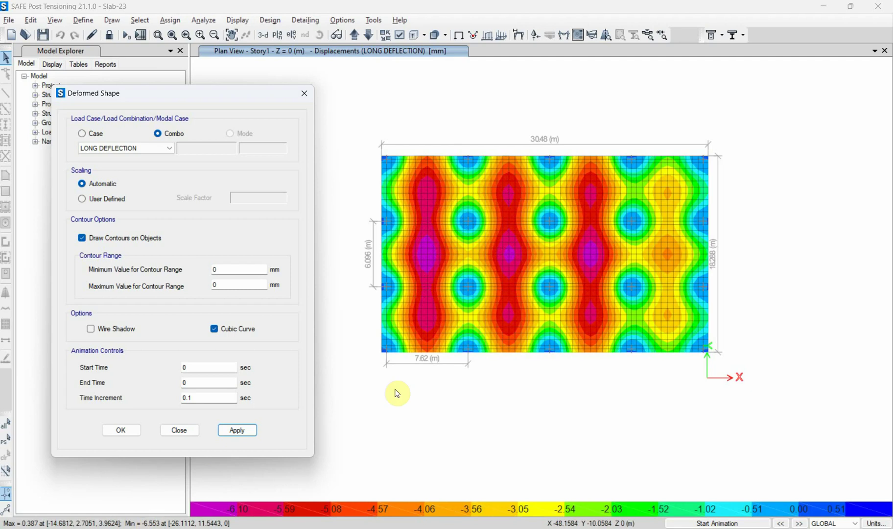
Step: Switch to the Slab Serviceability PDF and examine the Strength section with ACI 318-19 Table 6.6.3.1.1(a) on moments of inertia
{"action": "key", "text": "alt+Tab"}
{"action": "scroll", "coordinate": [514, 317], "scroll_direction": "down", "scroll_amount": 20}
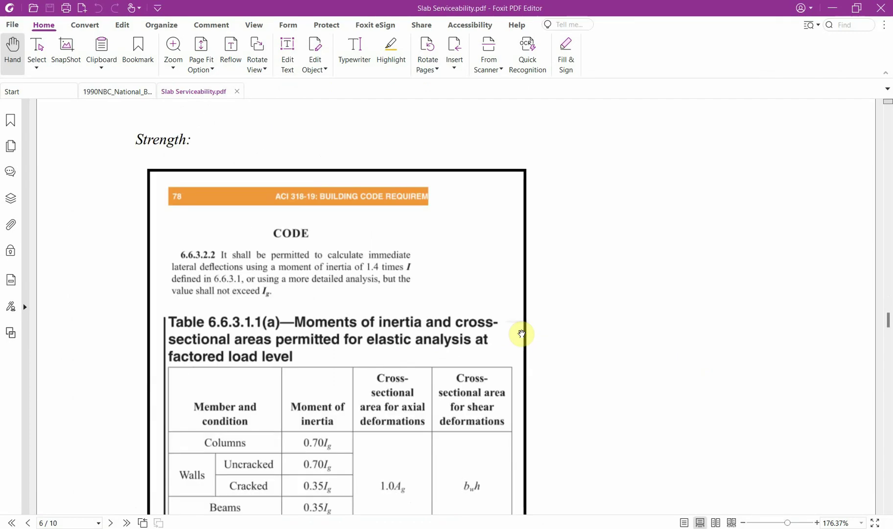